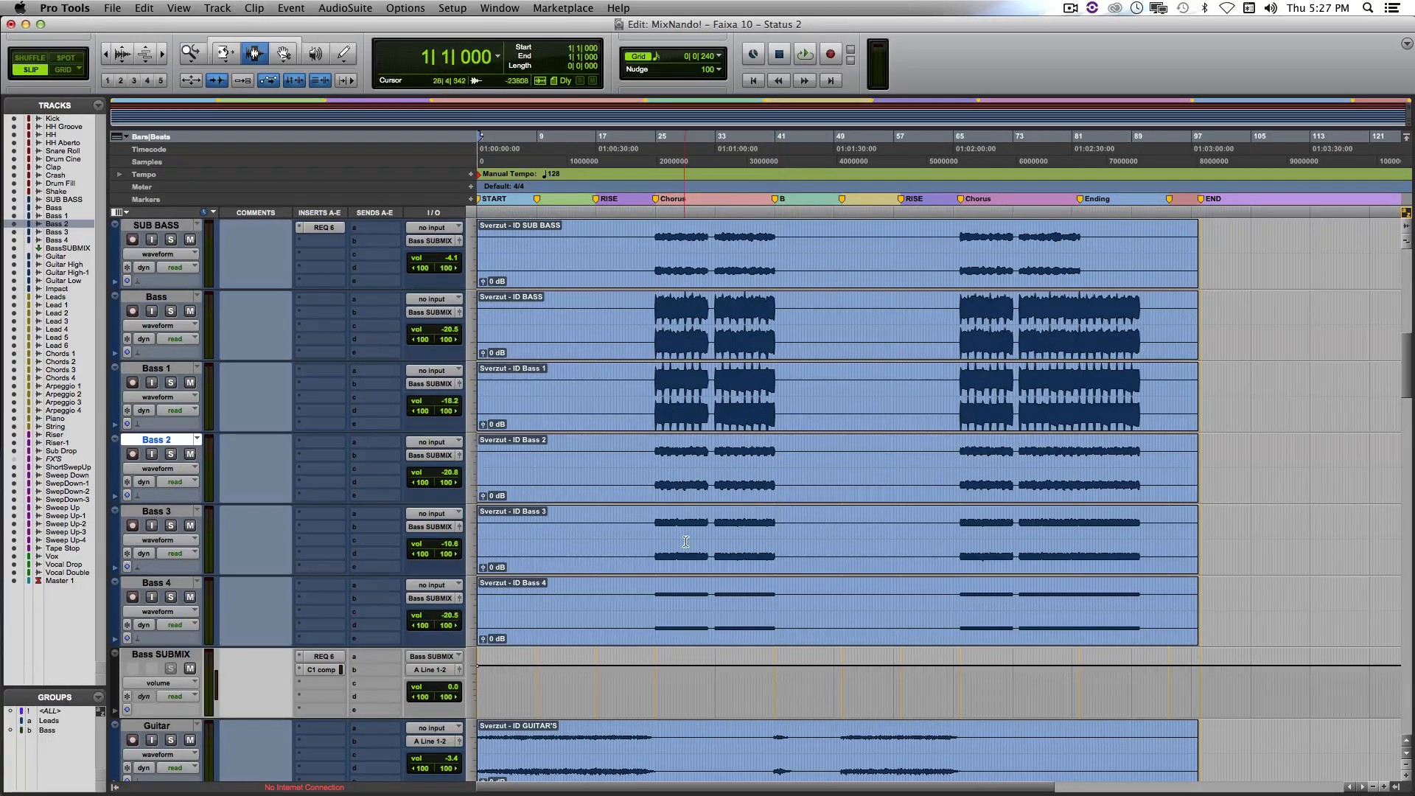
Step: Mark a section of the first chorus across the SUB BASS through Bass 4 tracks, about bars 26 to 38
scroll(708, 613, "up", 1)
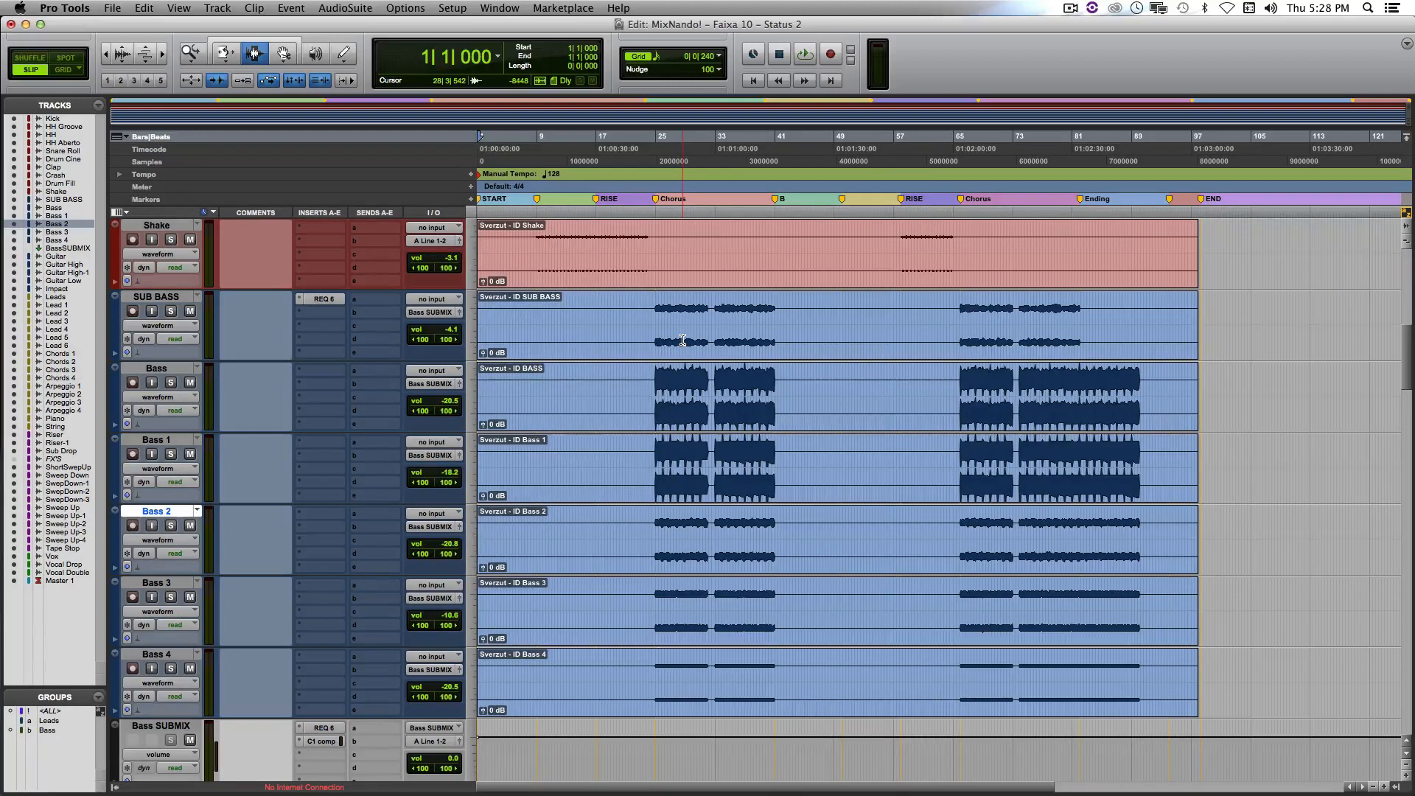
left_click_drag(666, 335, 755, 678)
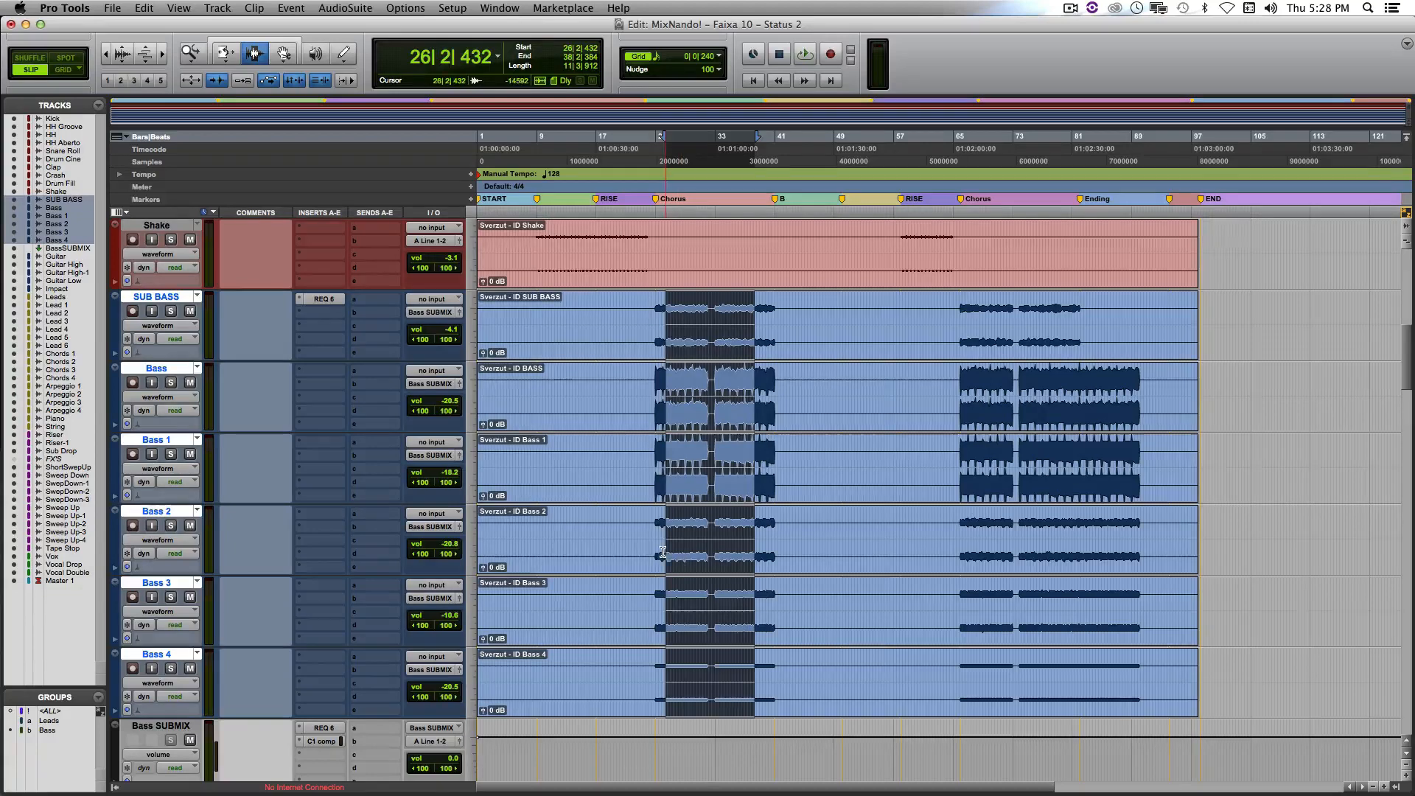
left_click(673, 490)
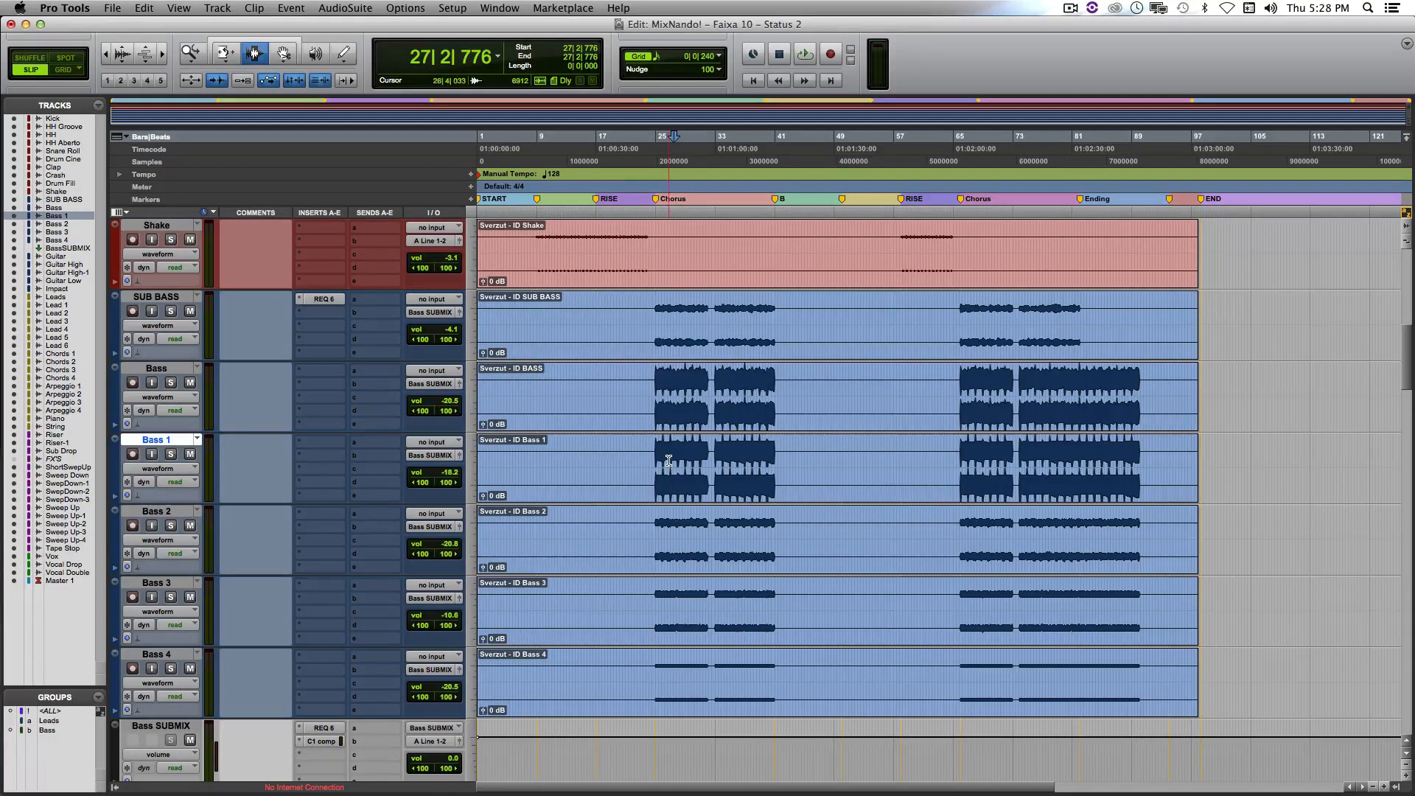
Step: Review the REQ 6 equalizer settings on the SUB BASS track and on the Bass SUBMIX track
left_click(318, 301)
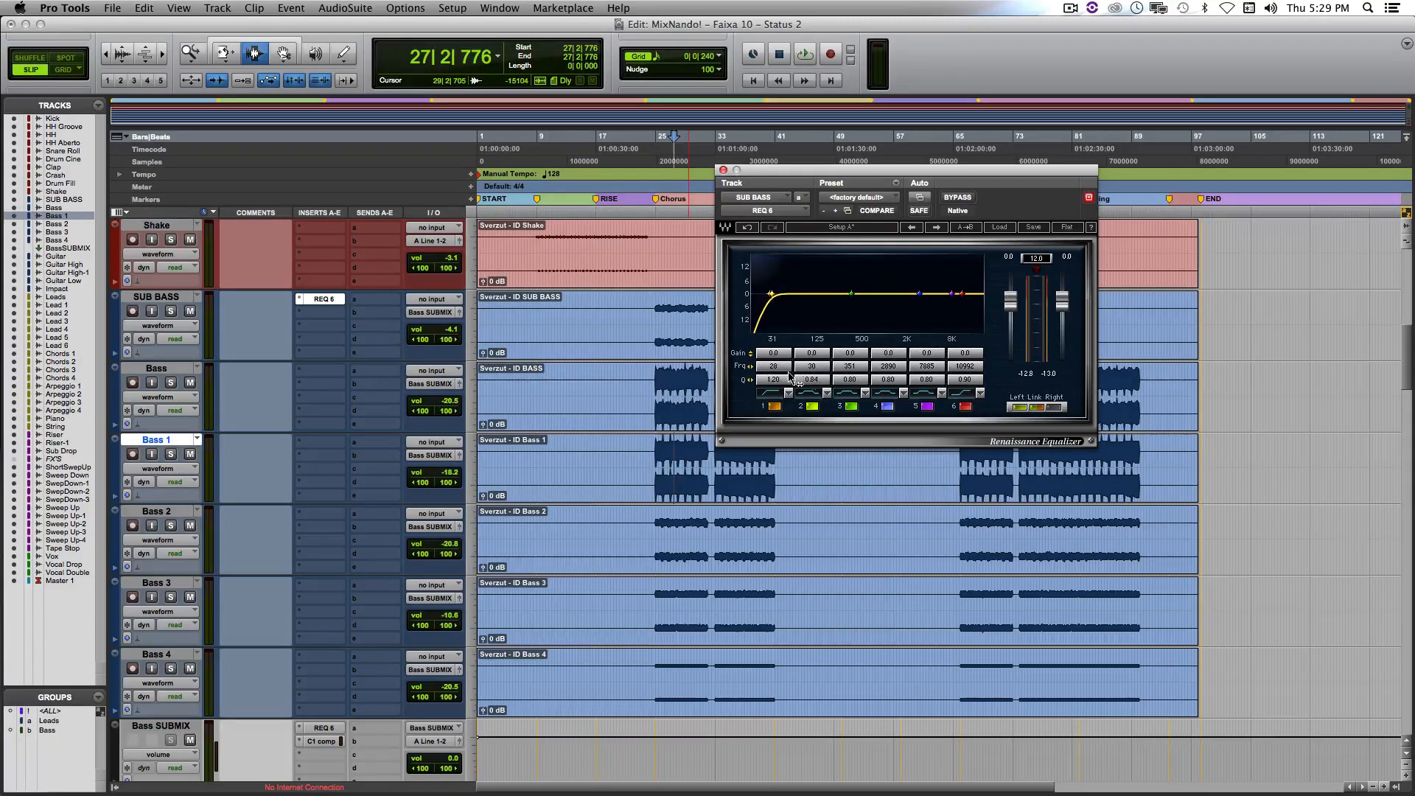
left_click(723, 169)
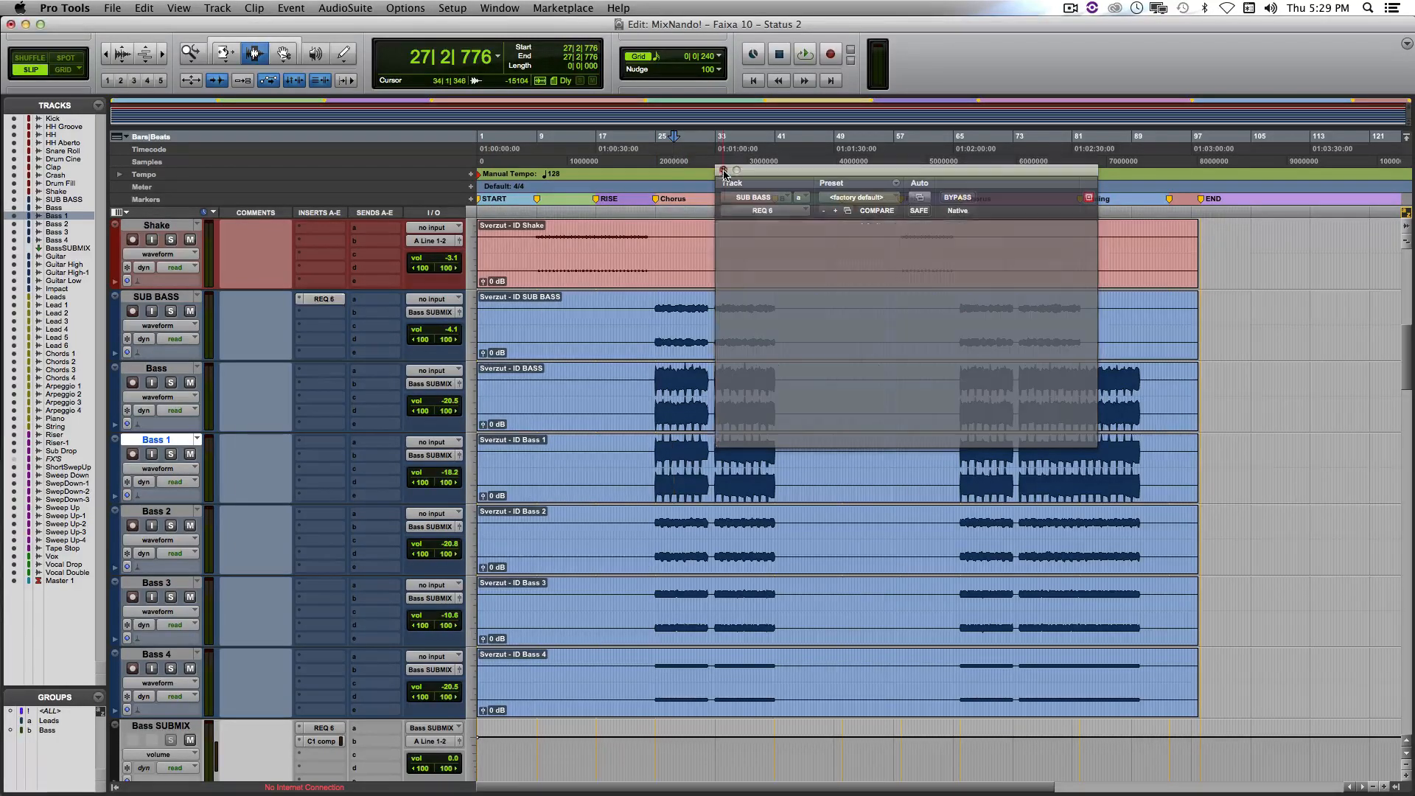
left_click(325, 729)
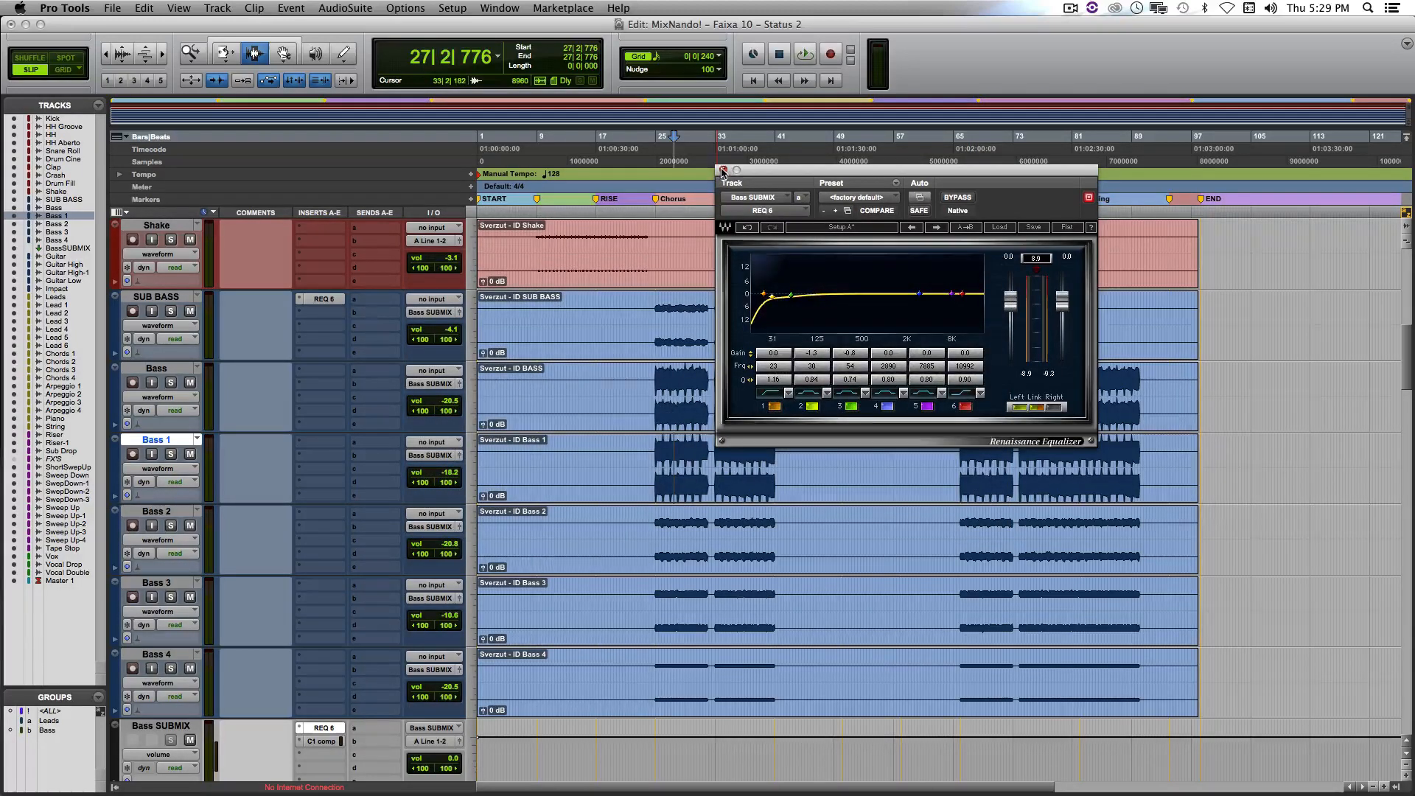
left_click(722, 173)
Step: Mark about bars 26 to 35 on all the bass tracks and review Bass SUBMIX's C1 compressor with its Kick side-chain
left_click_drag(665, 302, 734, 678)
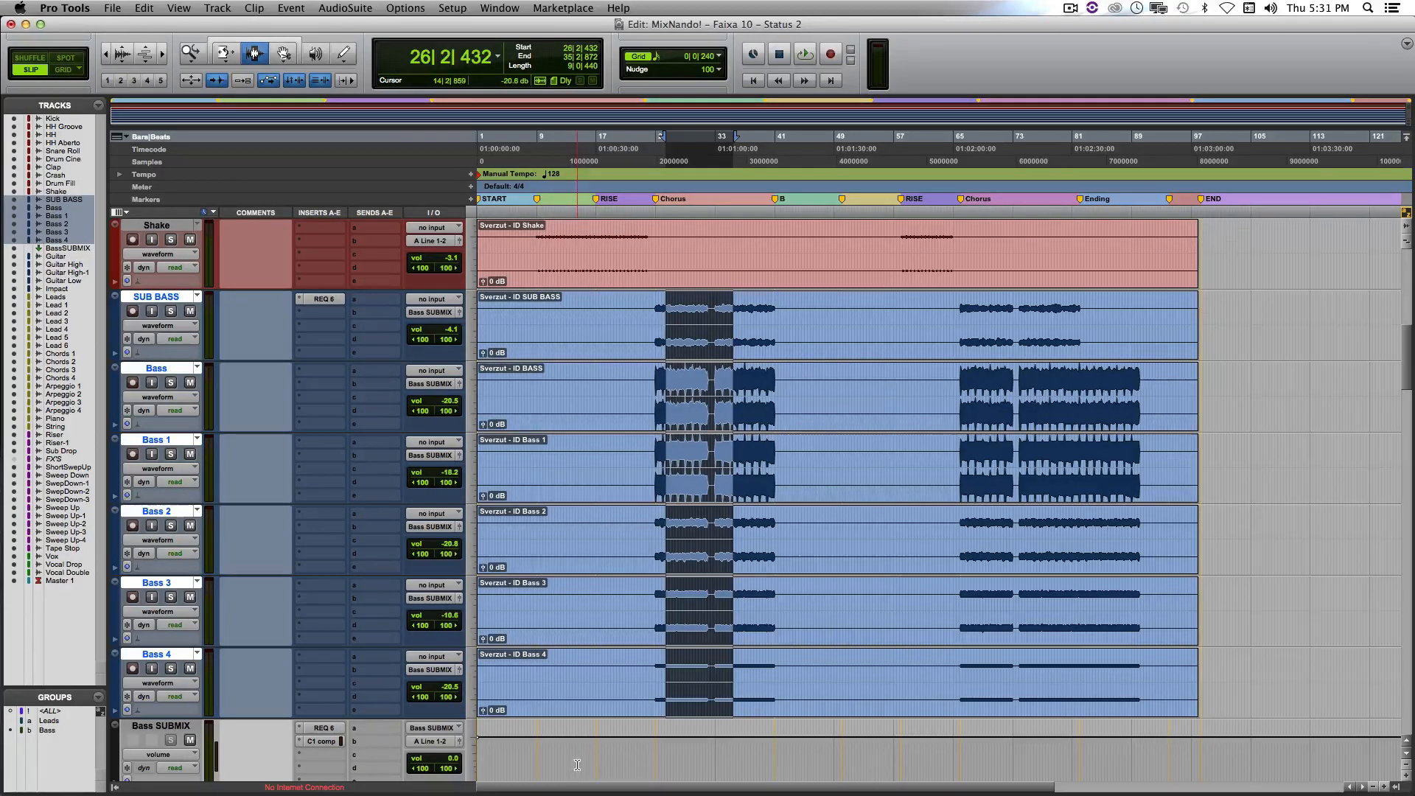
left_click(323, 741)
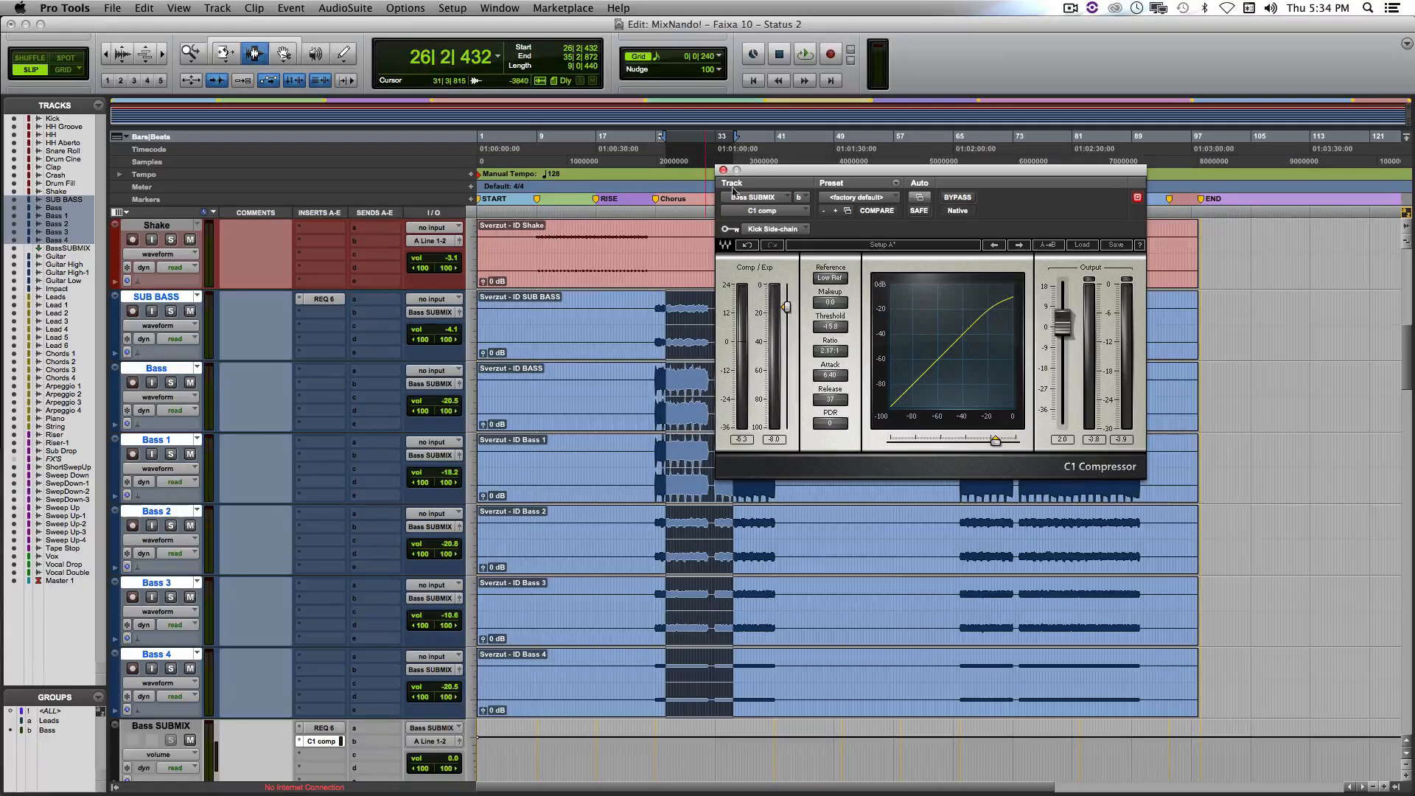
left_click(712, 171)
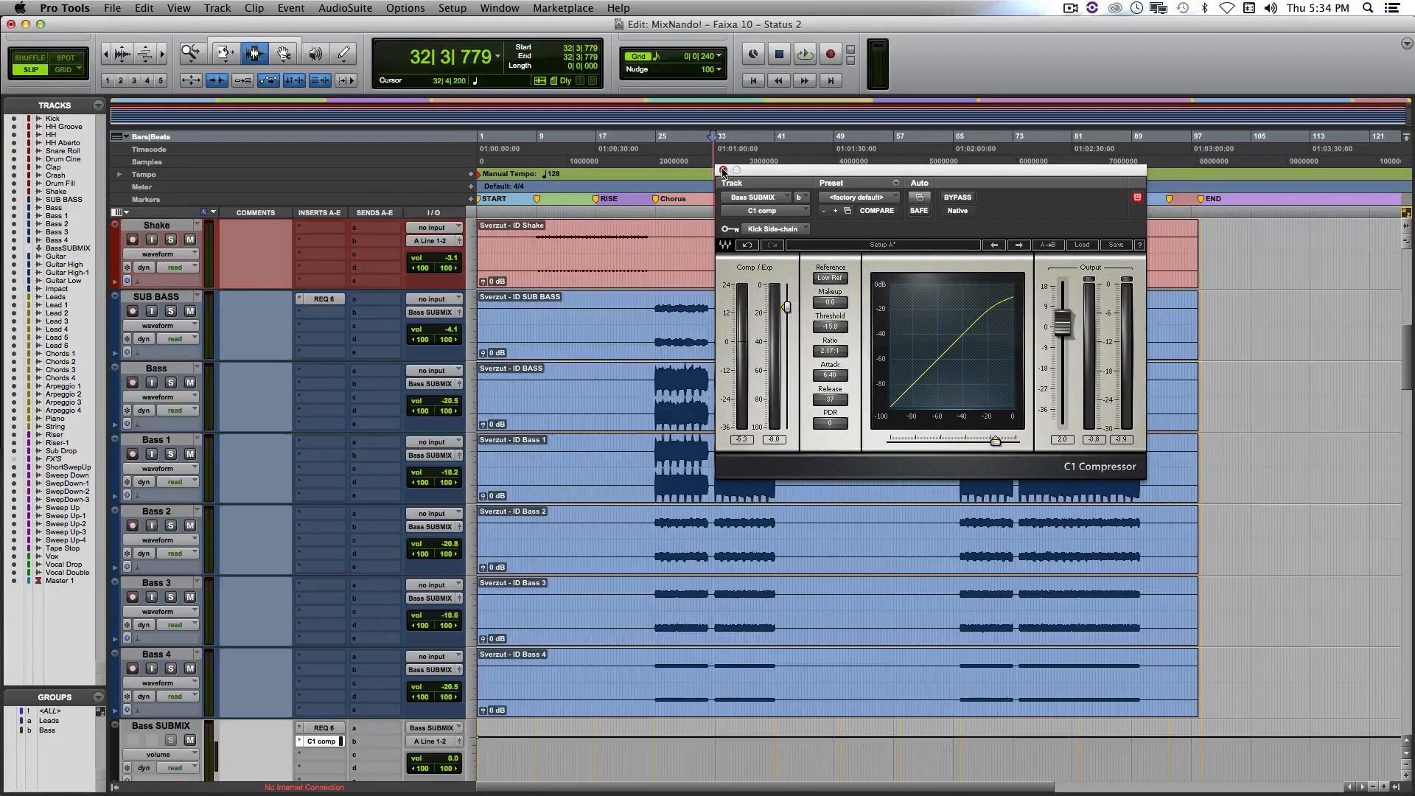
left_click(722, 170)
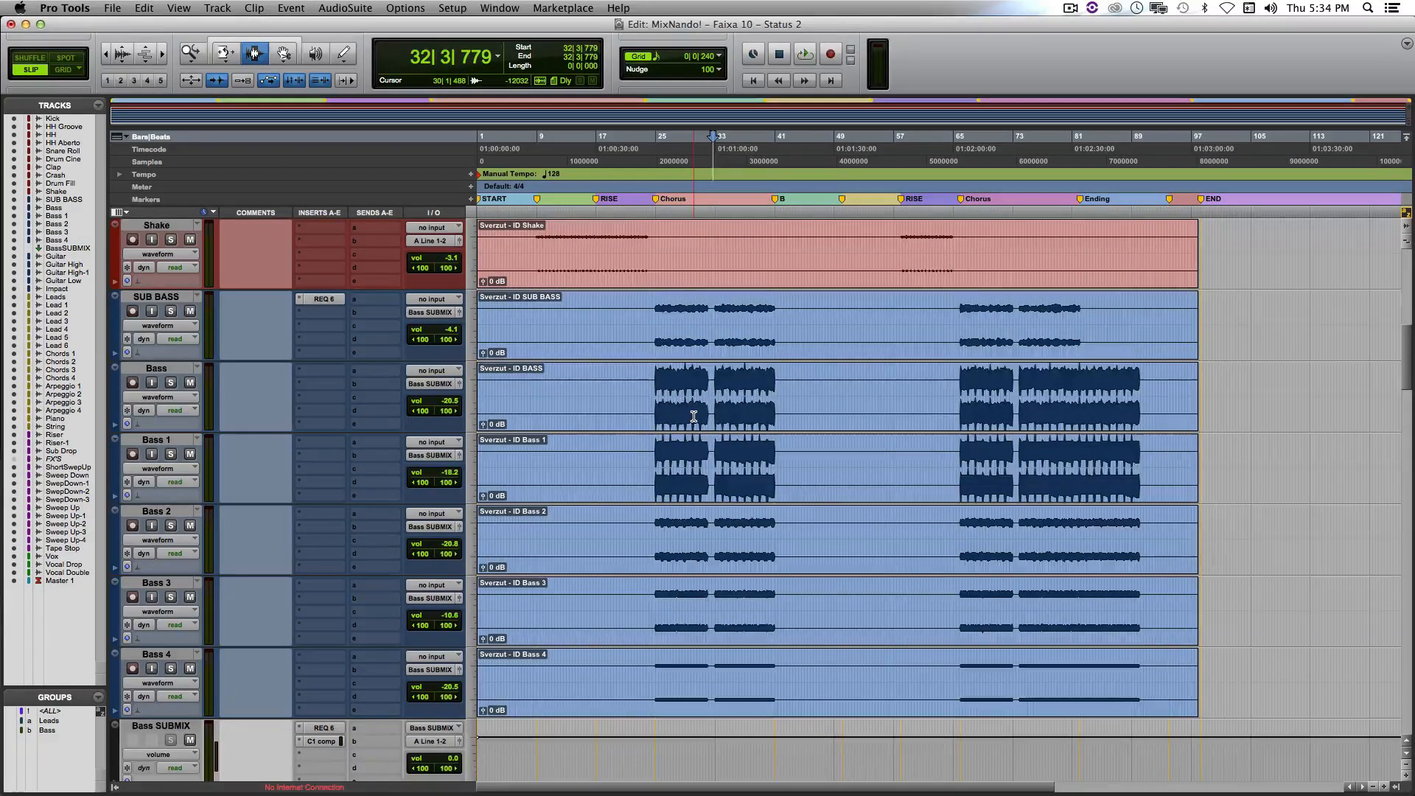
Step: Review the REQ 6 equalizer on the HH track and the REQ 6 and Q8 equalizers on HH Aberto
scroll(693, 416, "up", 8)
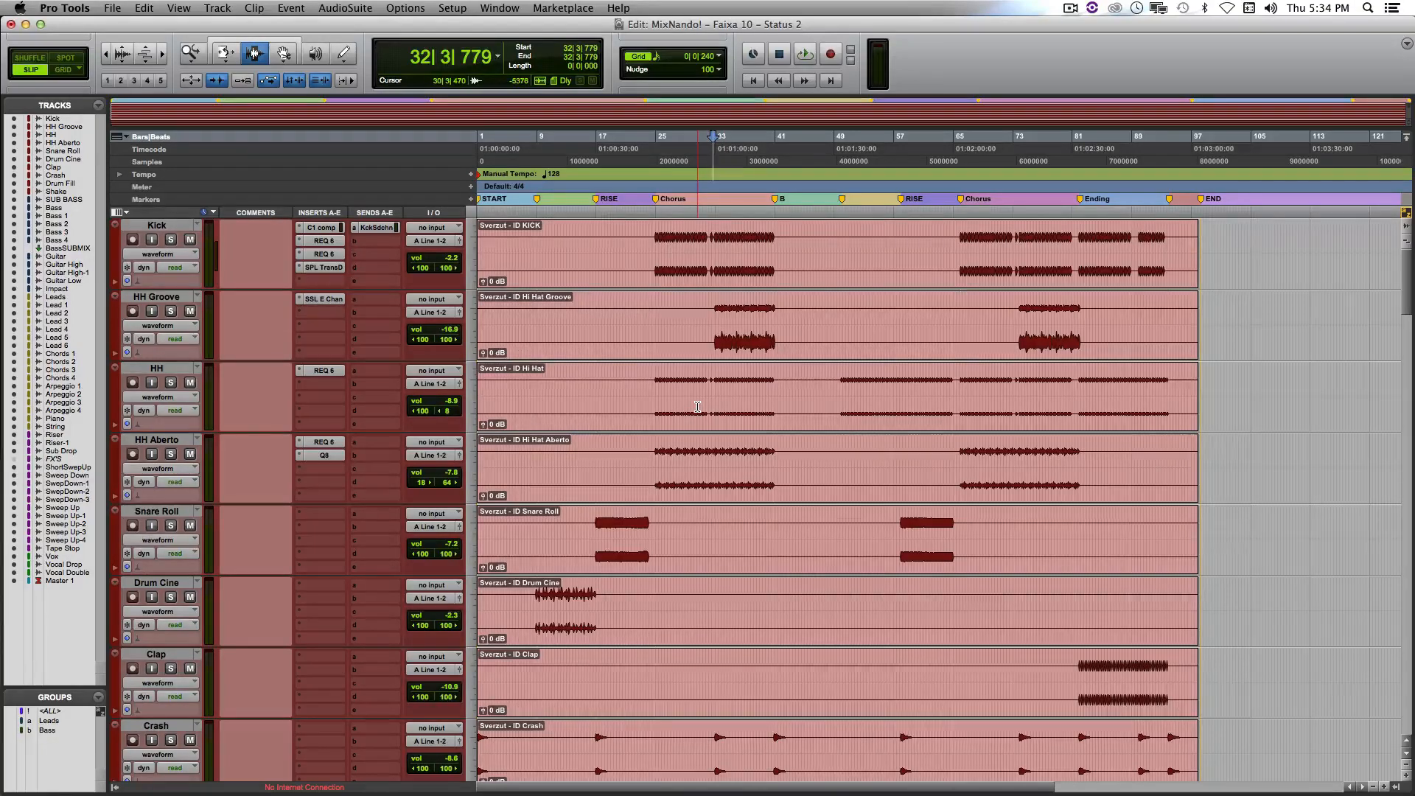
left_click(331, 371)
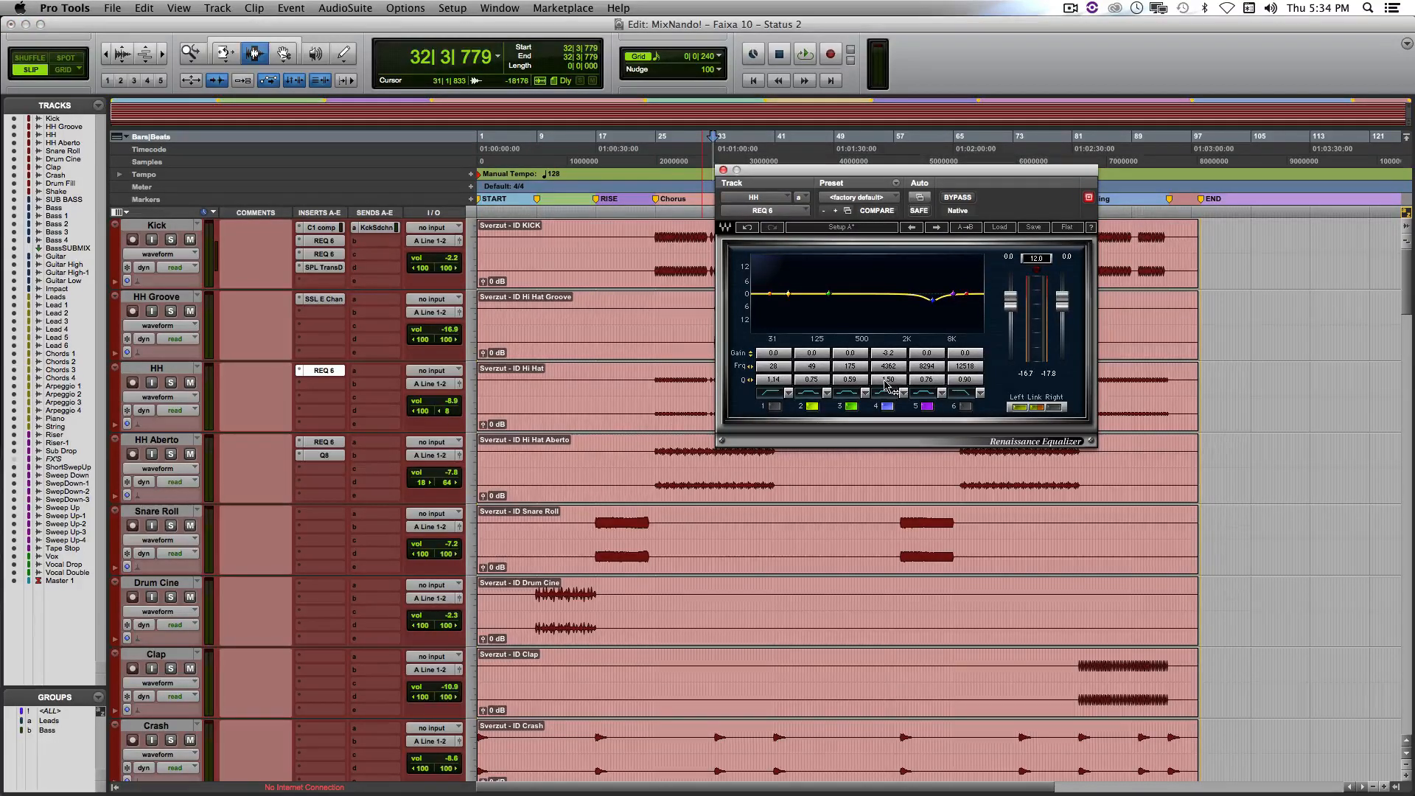
left_click(156, 440)
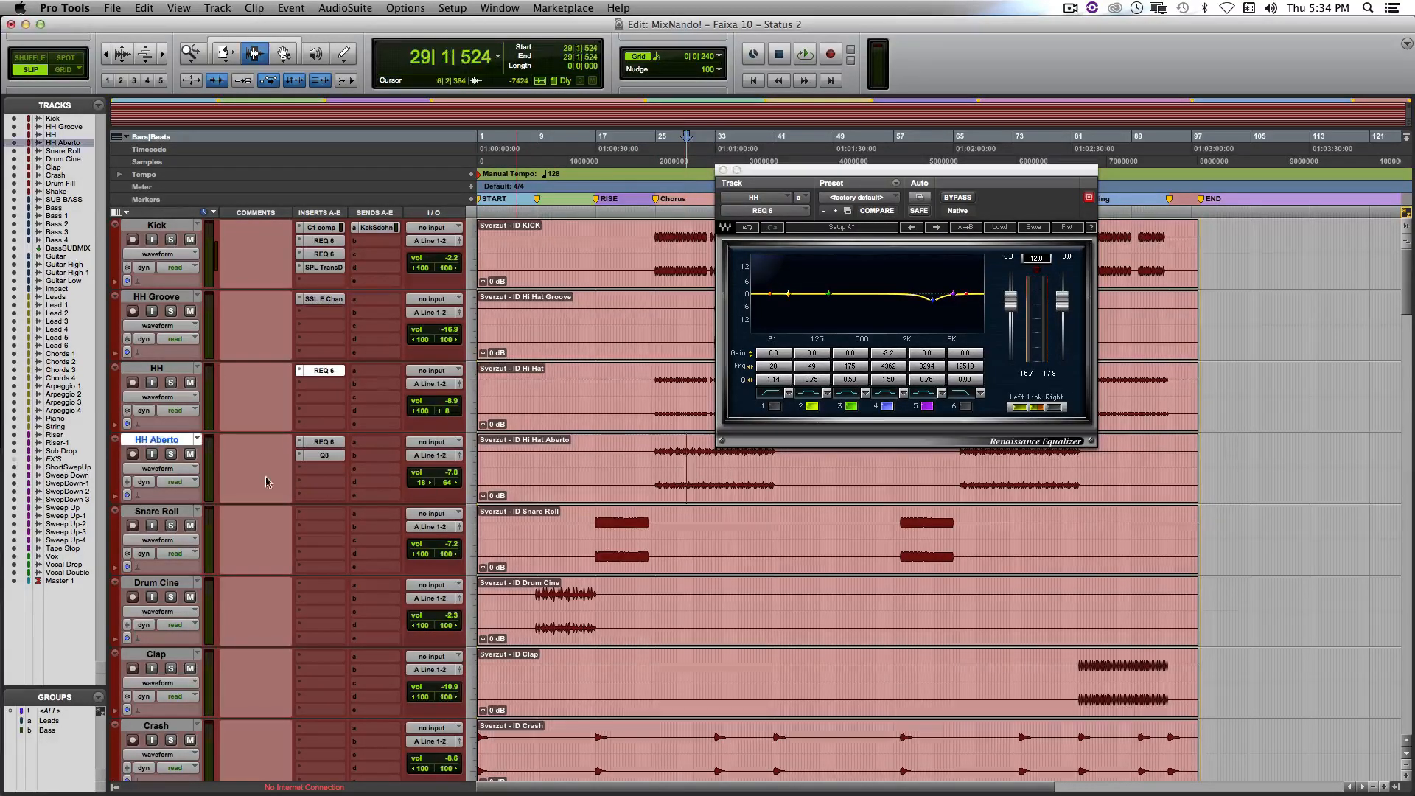
left_click(323, 442)
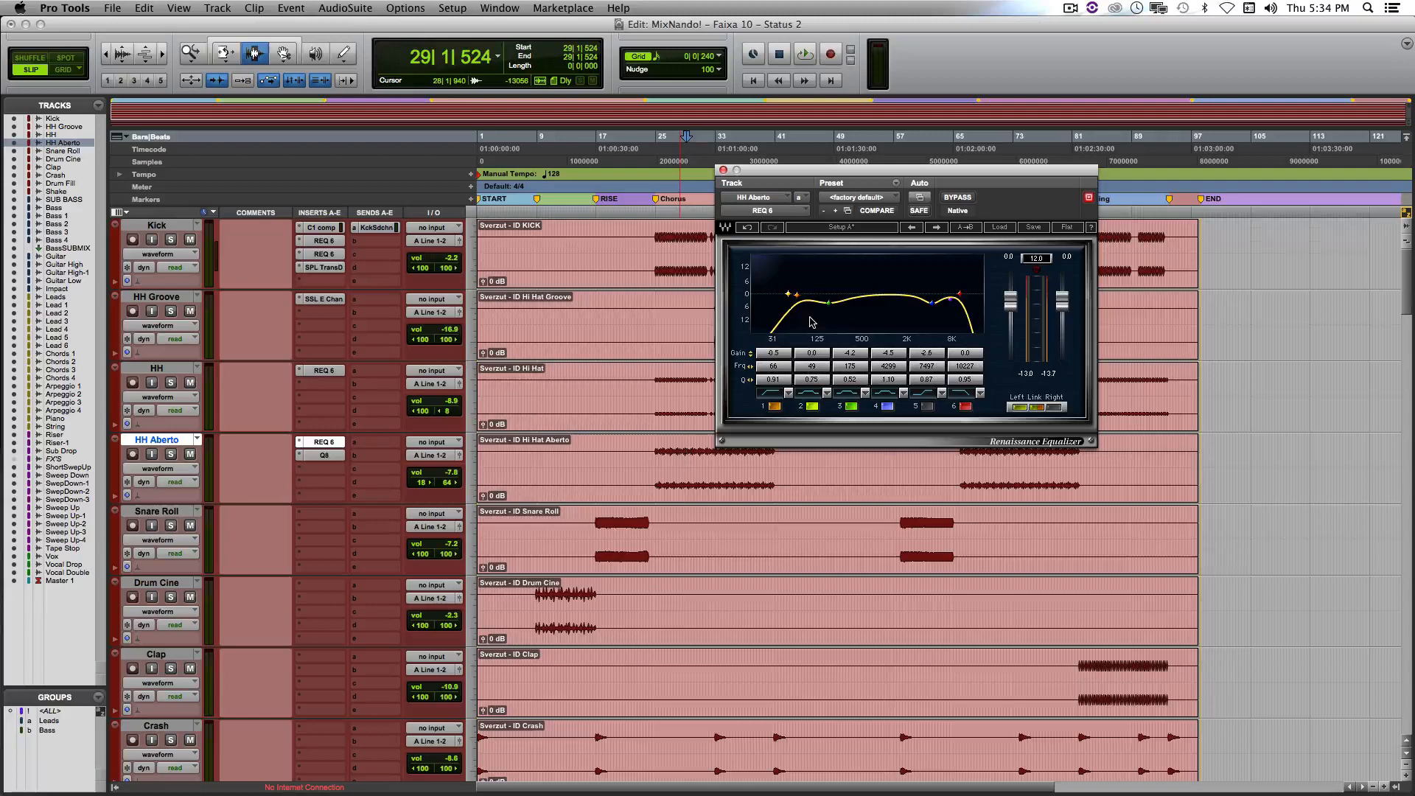
left_click(324, 456)
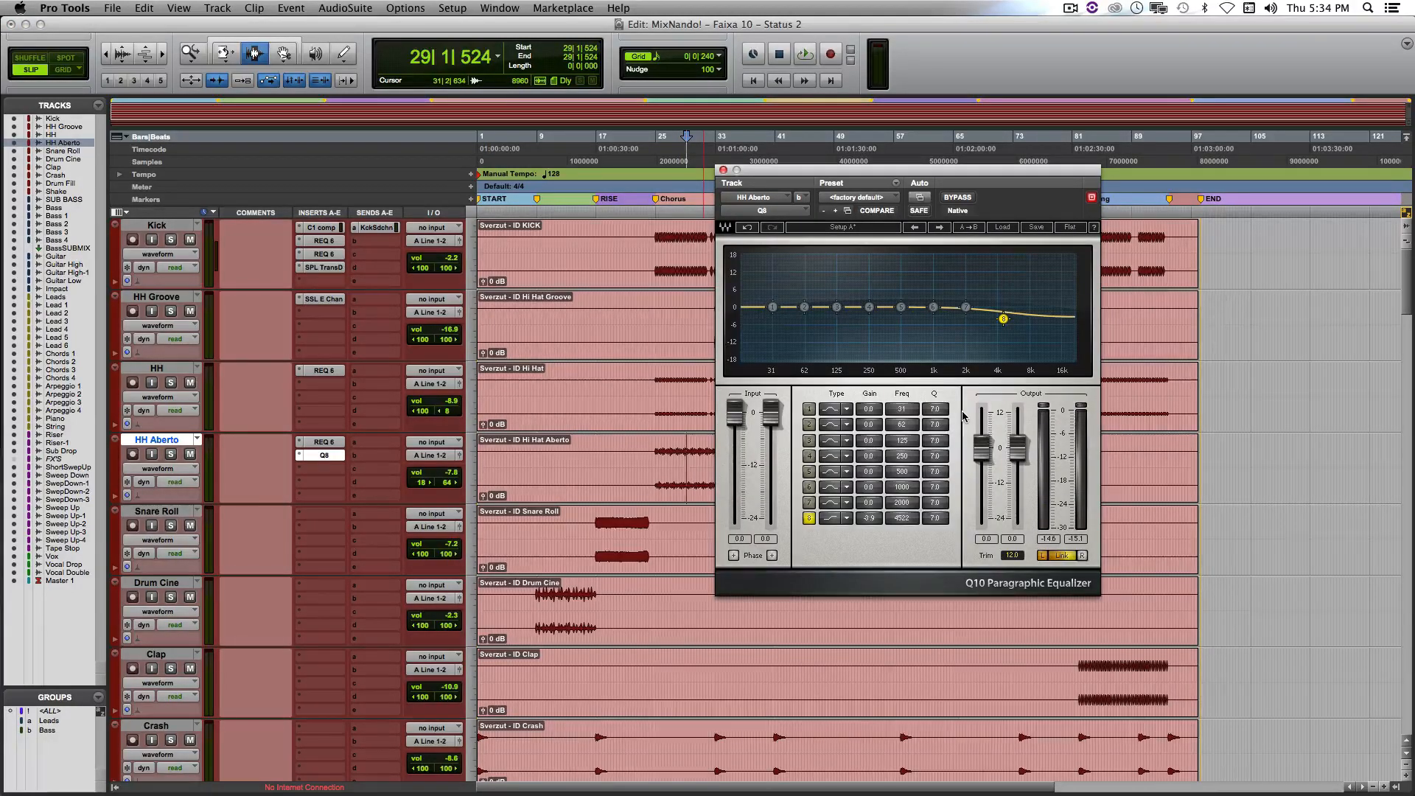
Step: Set band 6 of HH Aberto's REQ 6 to the Hi-RShelv filter type and recheck the track's Q8 equalizer
left_click(324, 442)
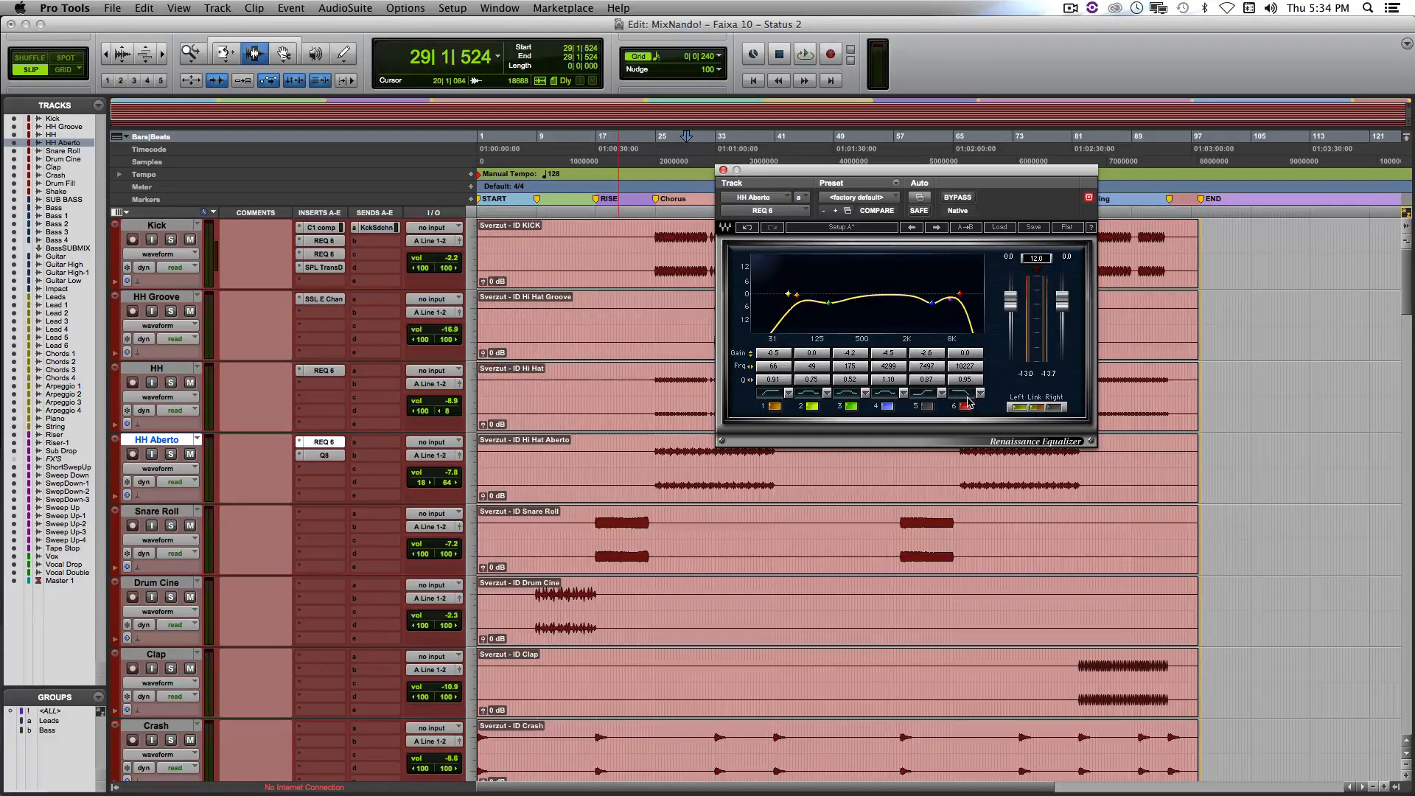
left_click(980, 394)
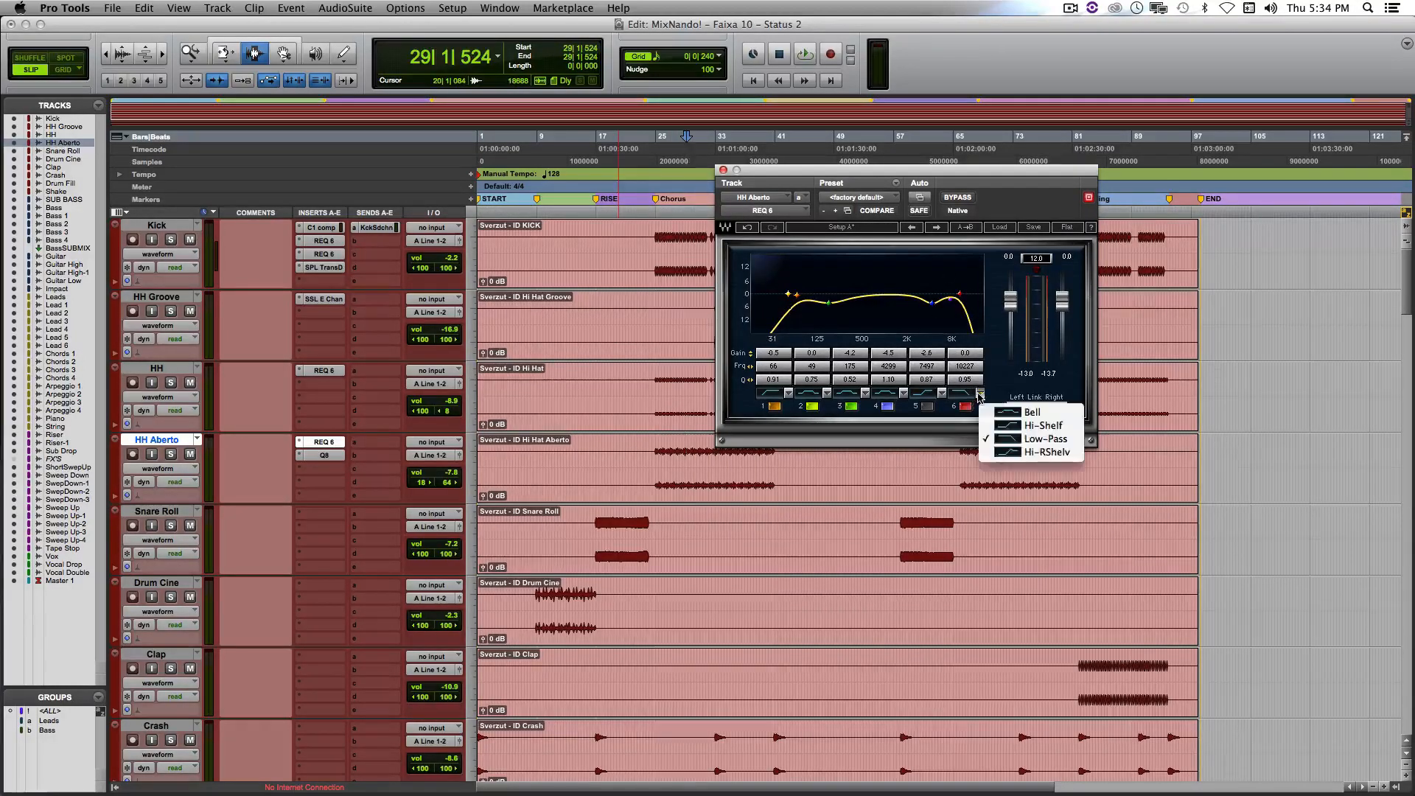
left_click(1029, 453)
left_click(324, 454)
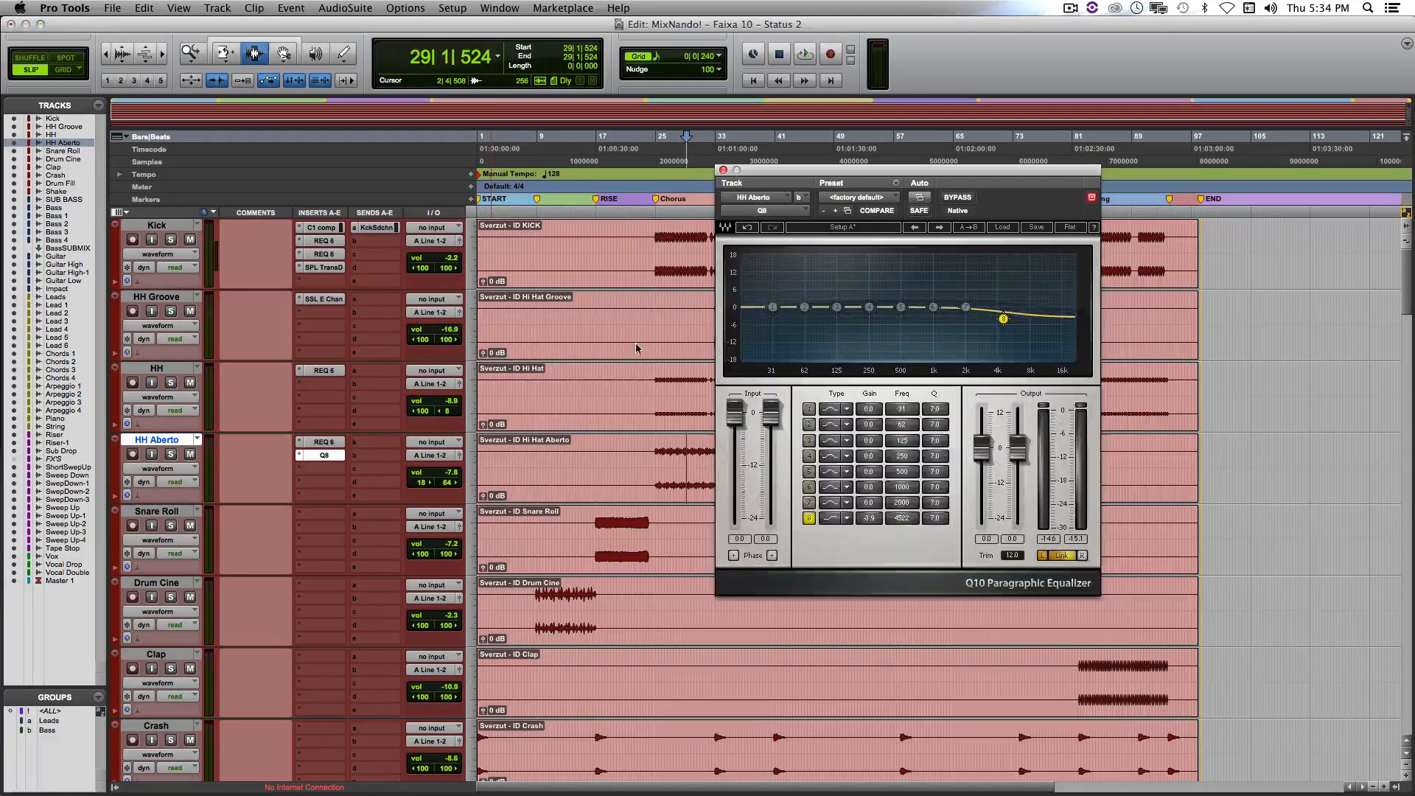
left_click(723, 170)
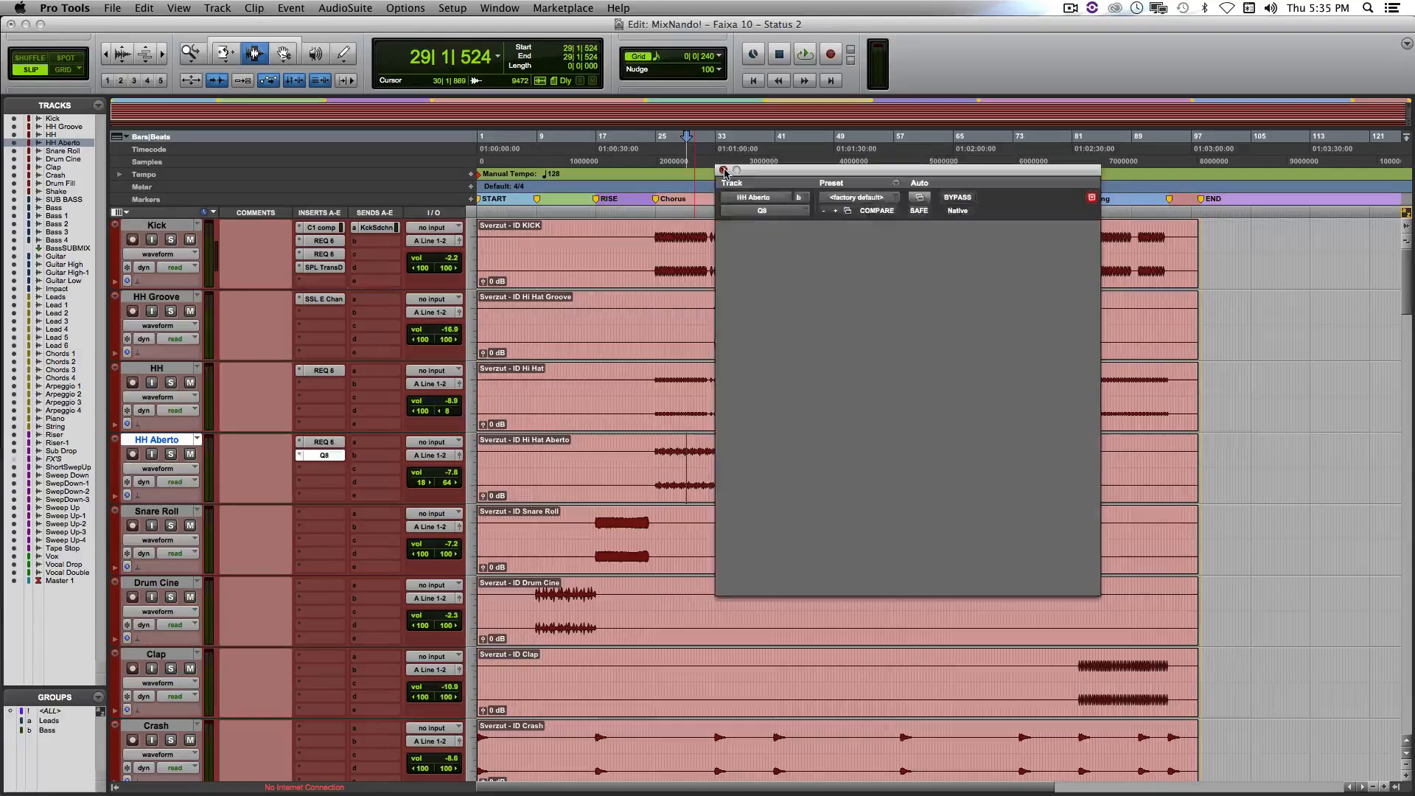
Step: Place the edit cursor near bar 33 and review the SSL E Channel Strip on the HH Groove track
left_click(718, 319)
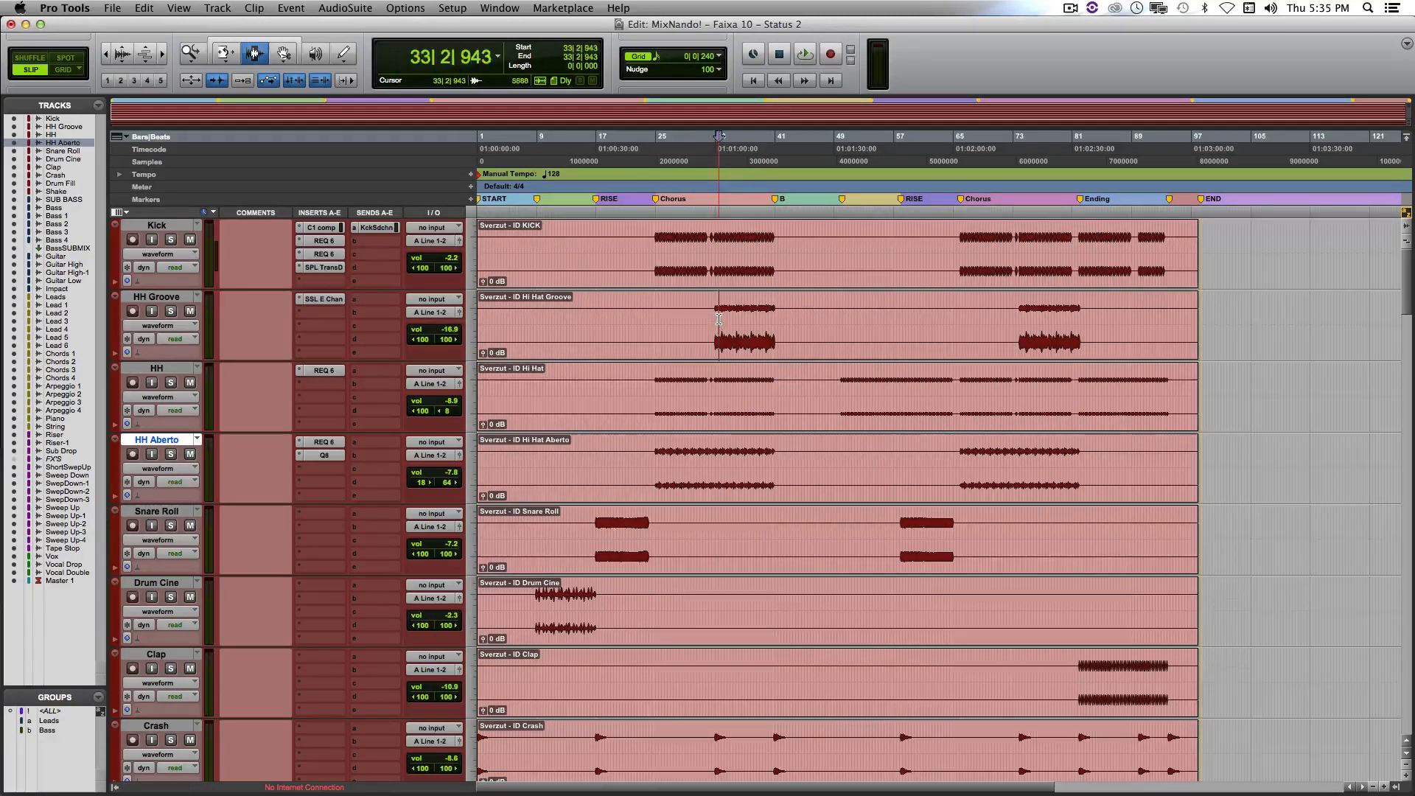
left_click(314, 299)
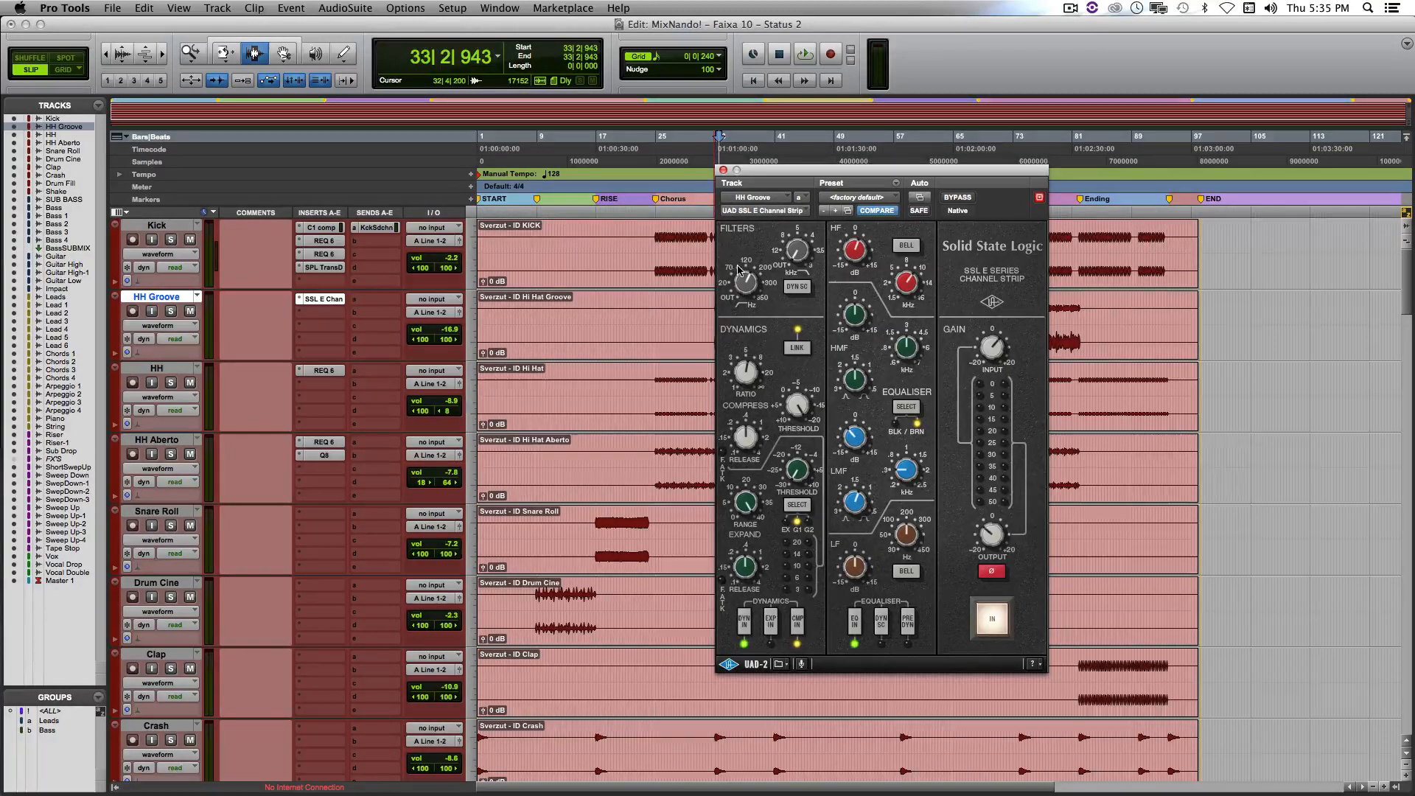
left_click(723, 170)
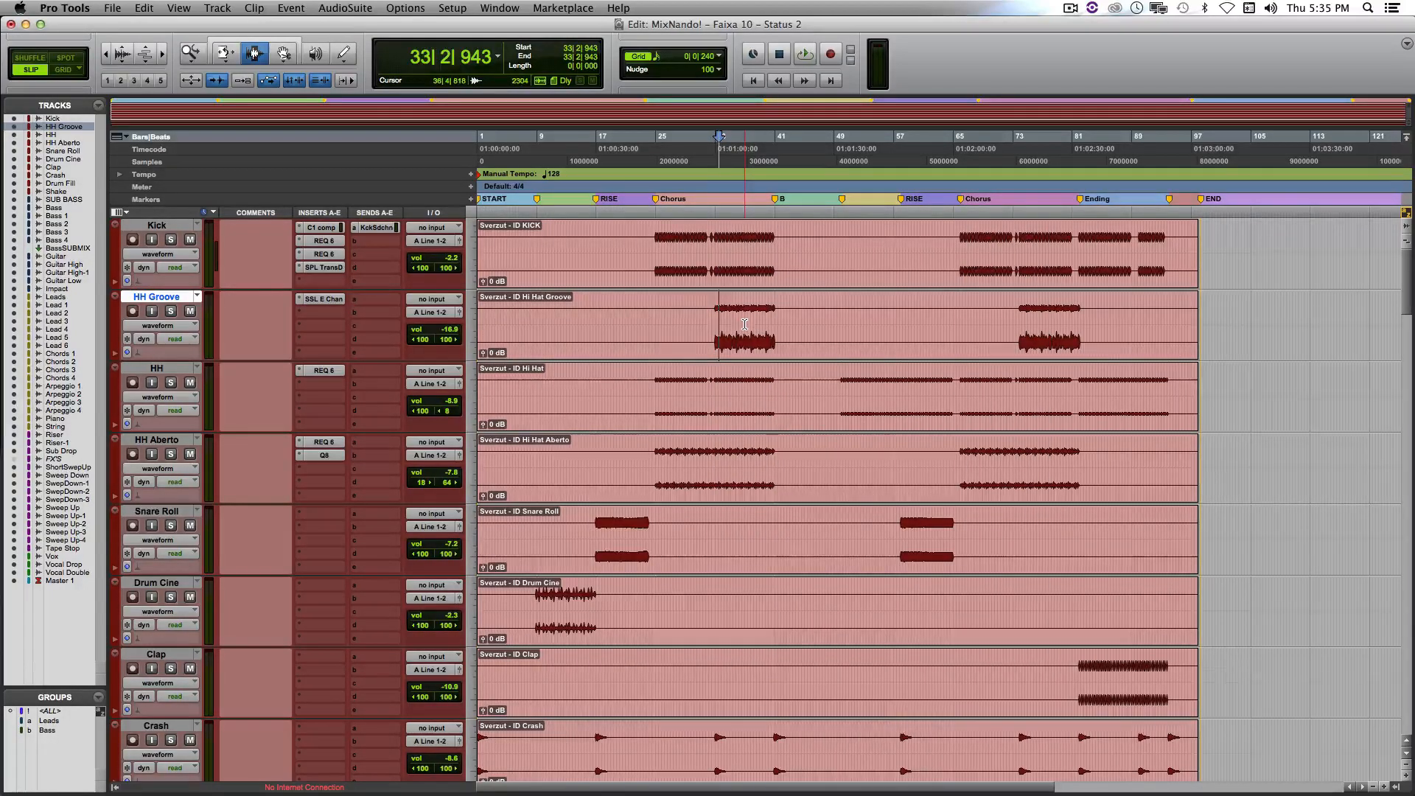
Step: Mark a first-chorus section of about bars 26 to 39 across the Lead 1 through Lead 6 tracks
scroll(762, 315, "down", 3)
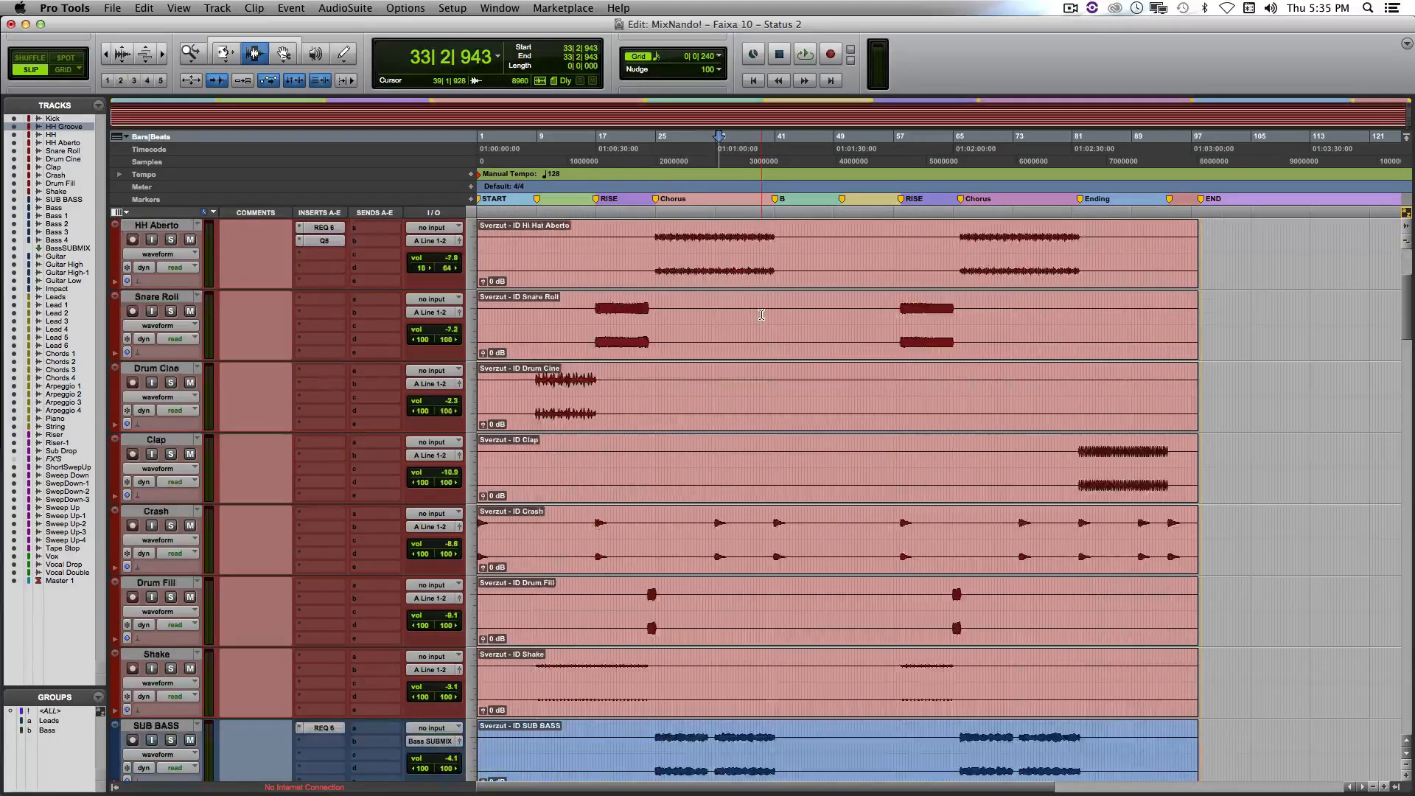
scroll(761, 315, "down", 13)
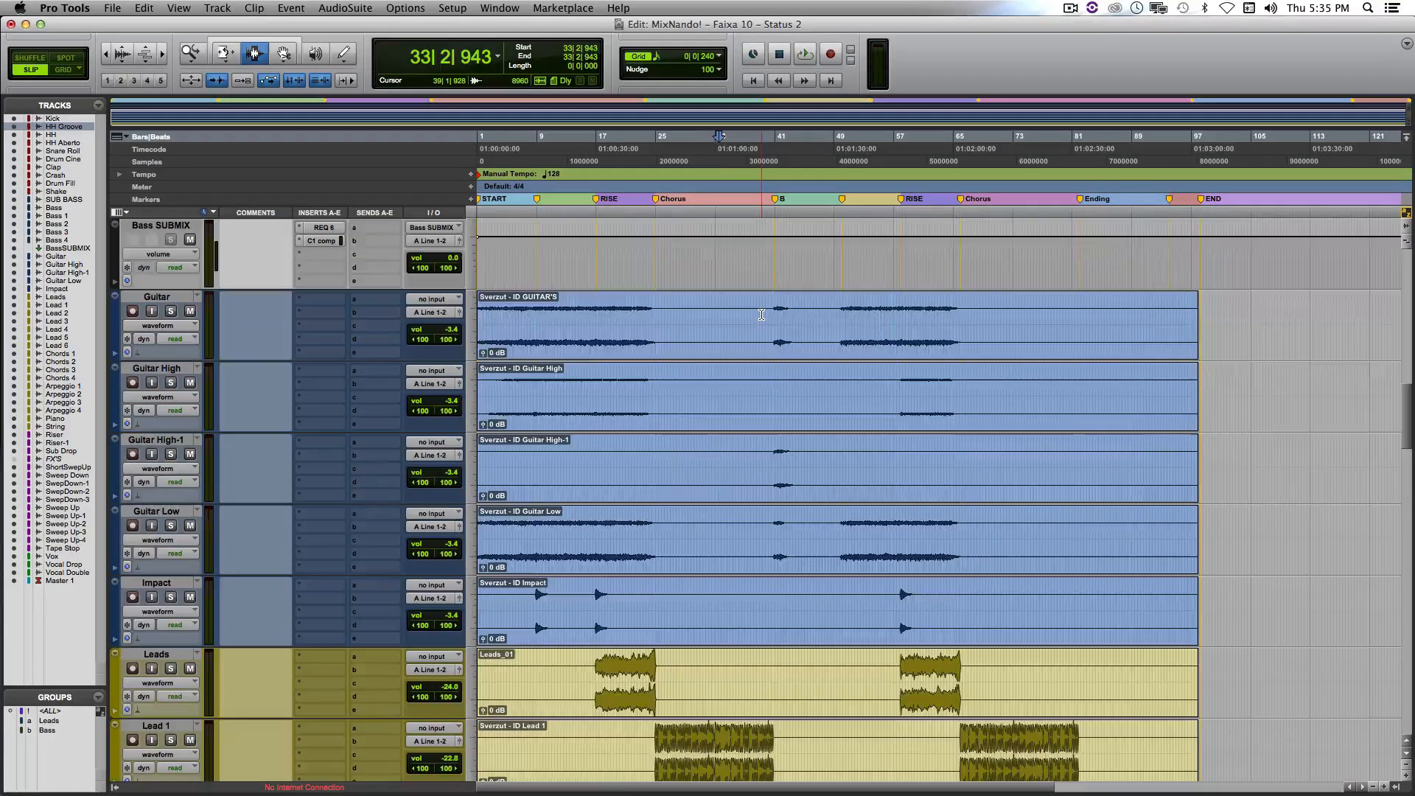
scroll(761, 315, "down", 2)
scroll(761, 315, "down", 4)
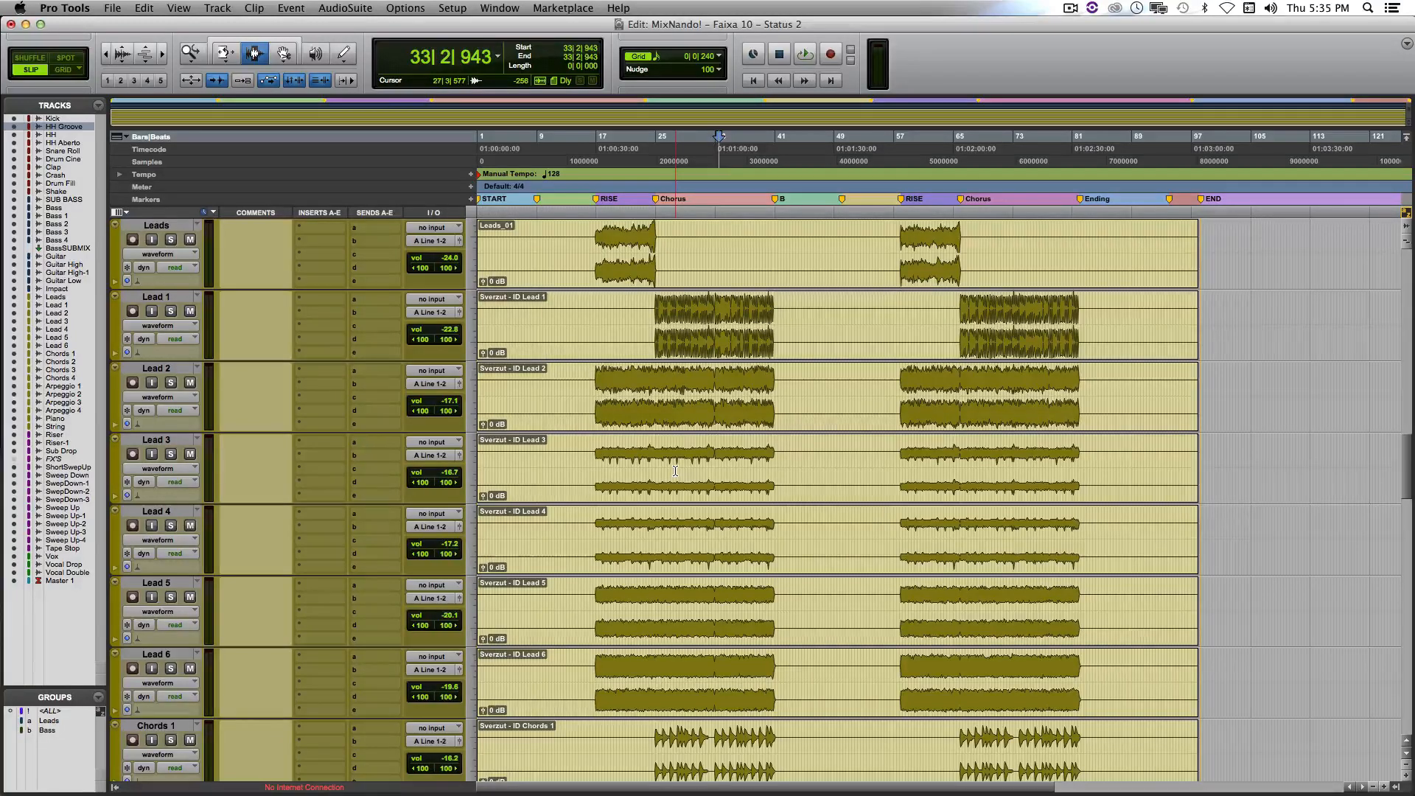
left_click_drag(670, 471, 764, 704)
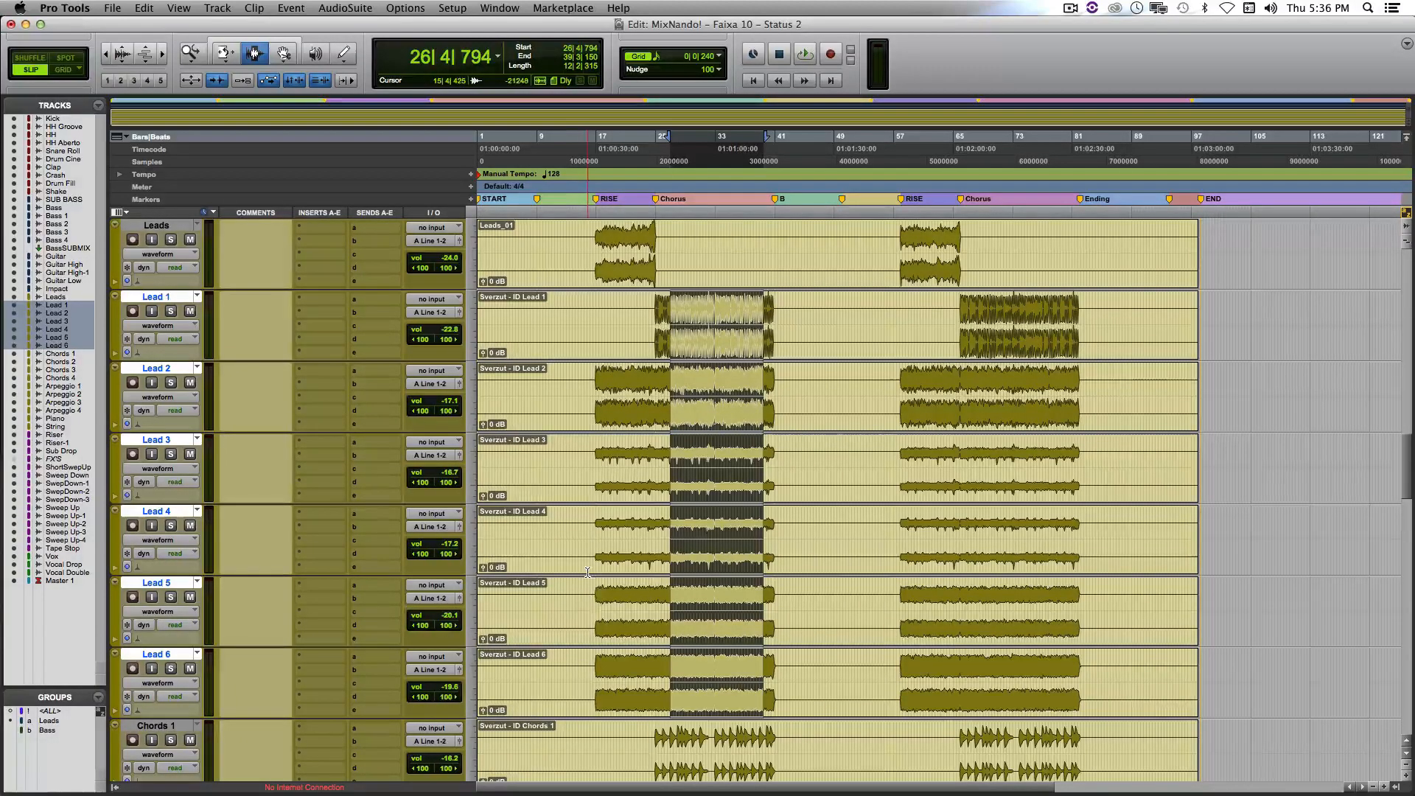
left_click(621, 471)
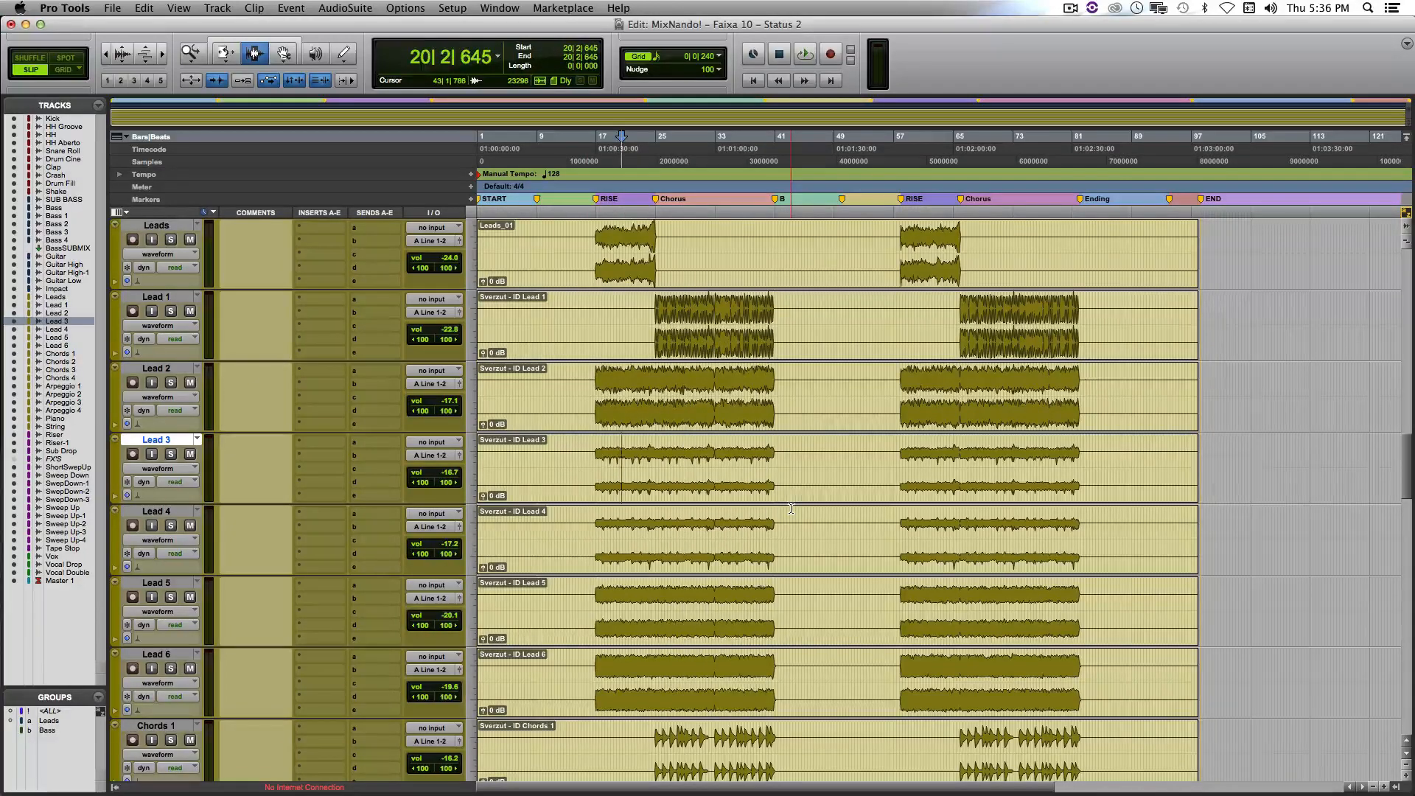
Step: Return the cursor to the session start and look through the lead, chord and effects tracks down to Tape Stop
key("Return")
scroll(740, 537, "down", 3)
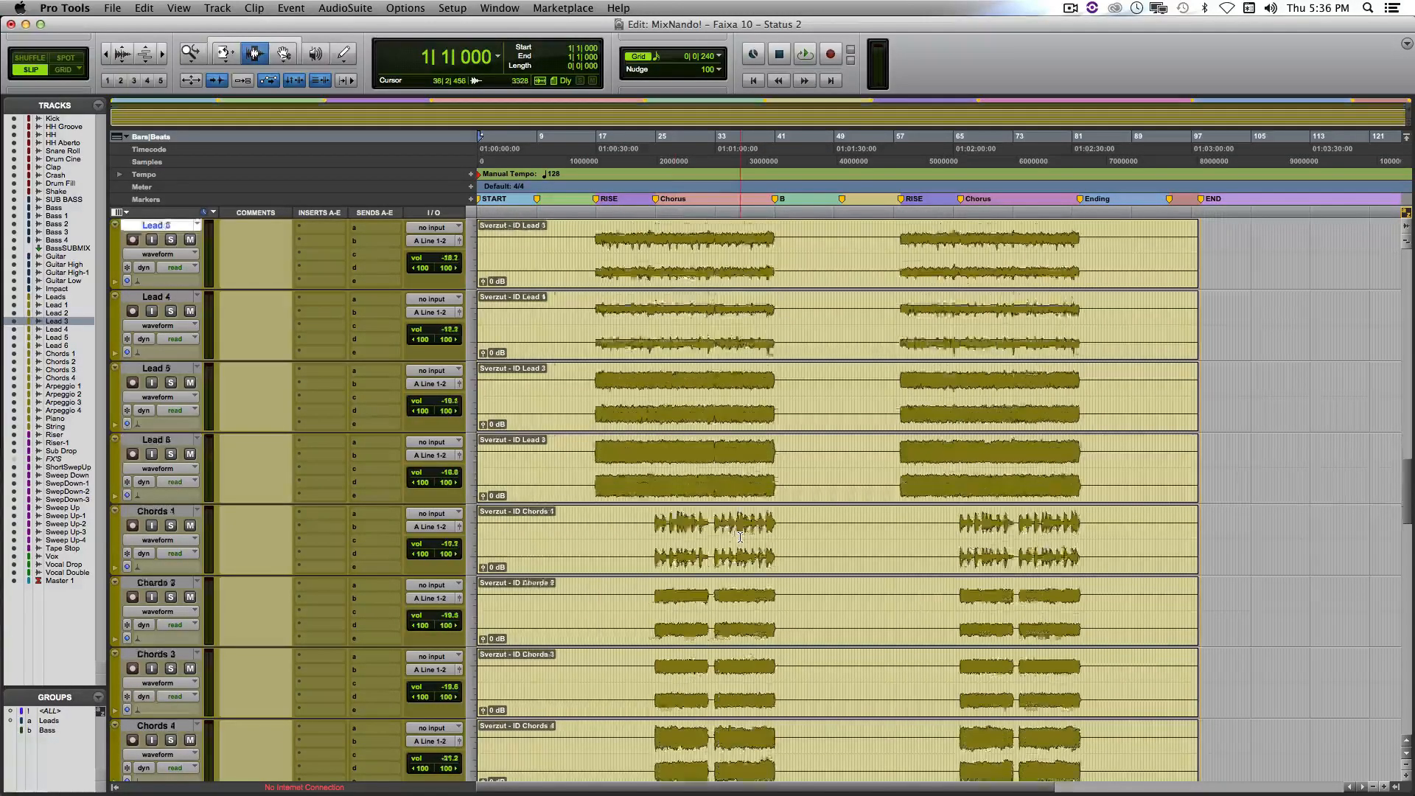
scroll(740, 537, "down", 14)
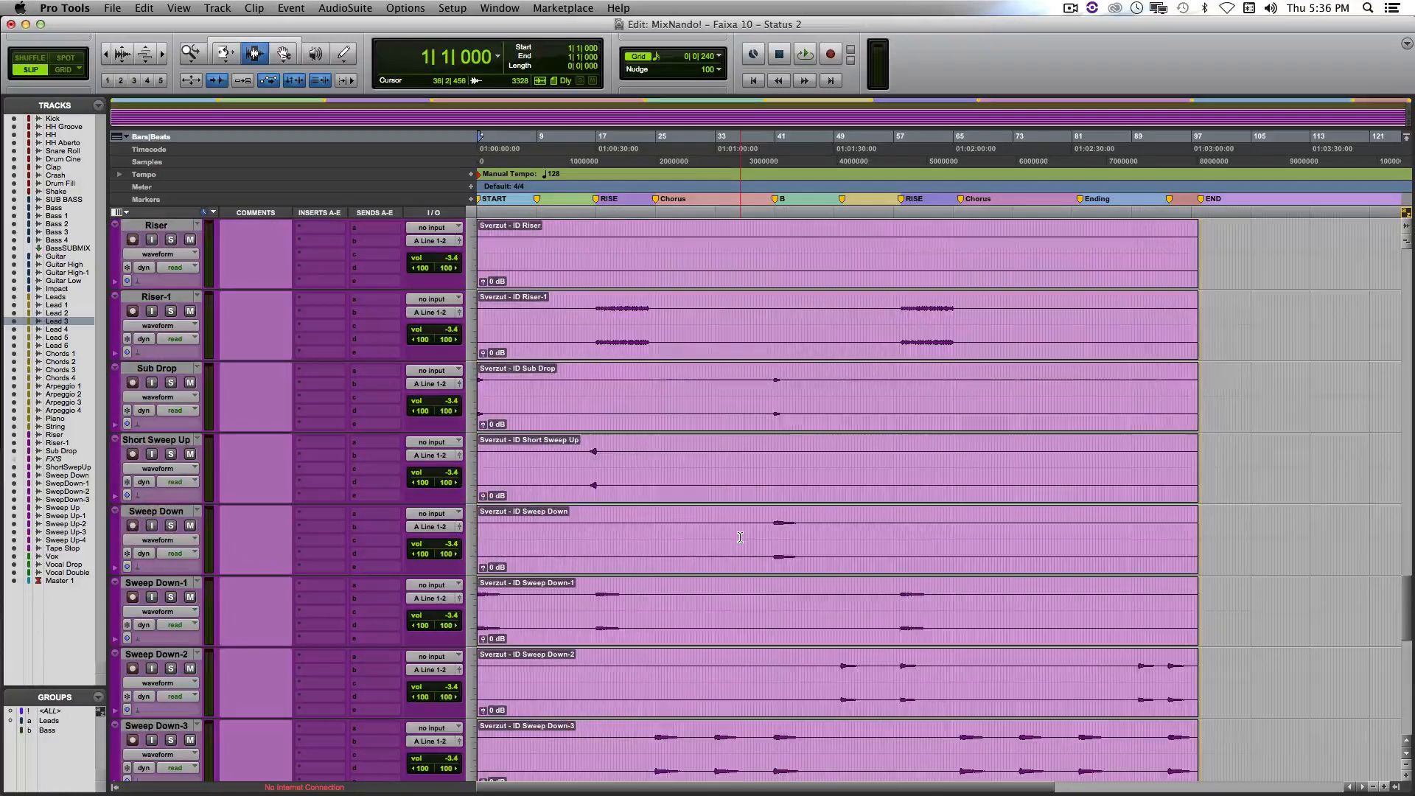
scroll(740, 536, "down", 6)
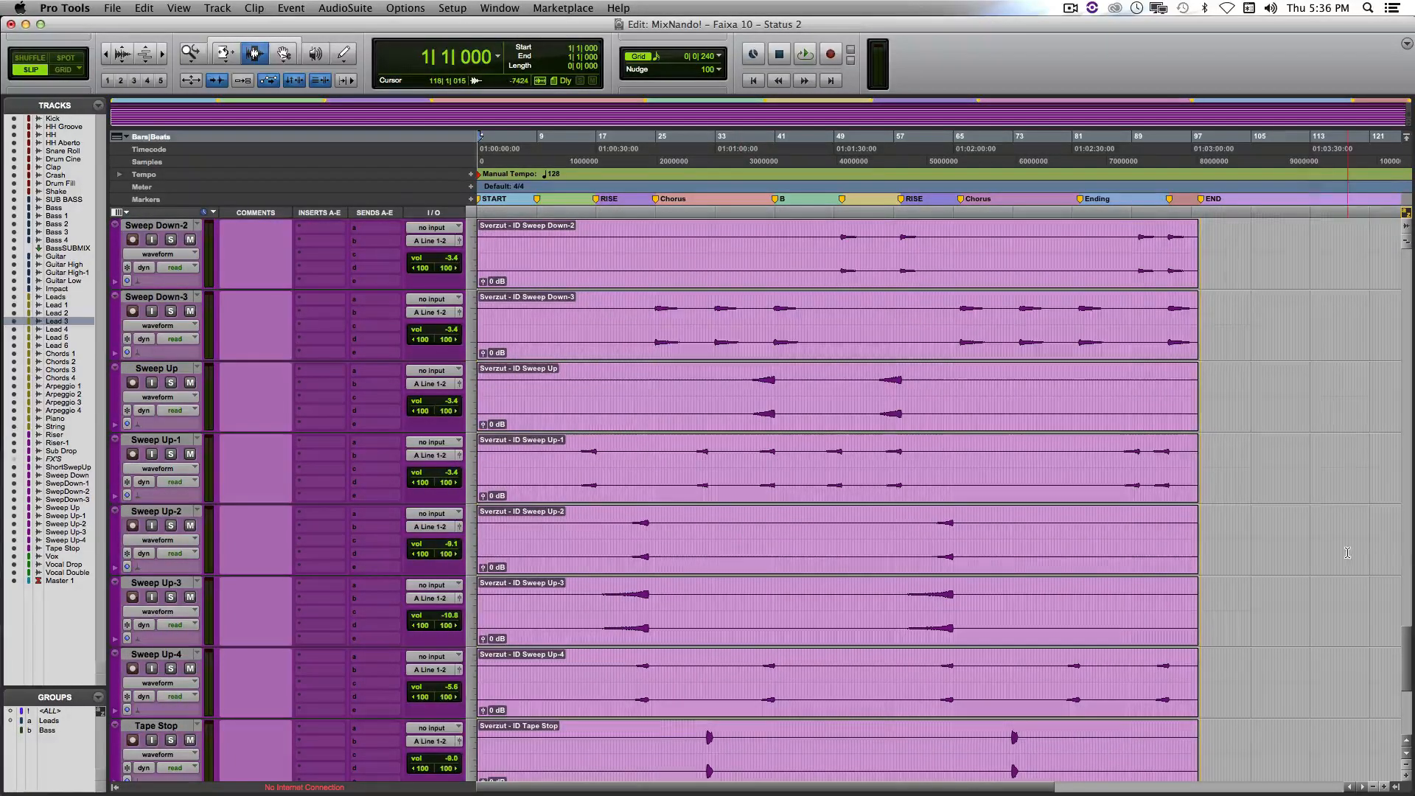
Step: Play the mix from the session start and look through the tracks from the sweep effects back up to Kick
key("space")
scroll(1313, 534, "up", 2)
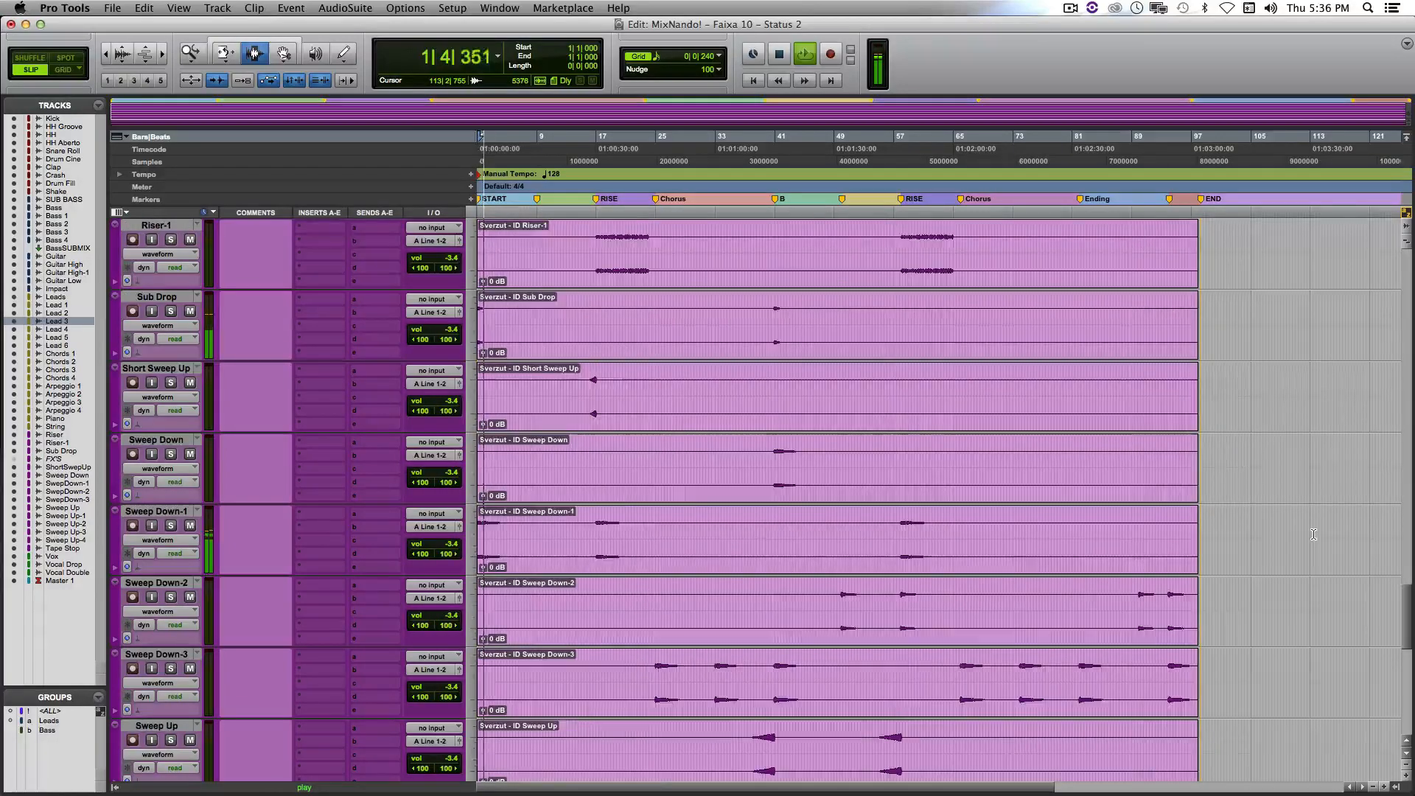
scroll(1313, 534, "up", 9)
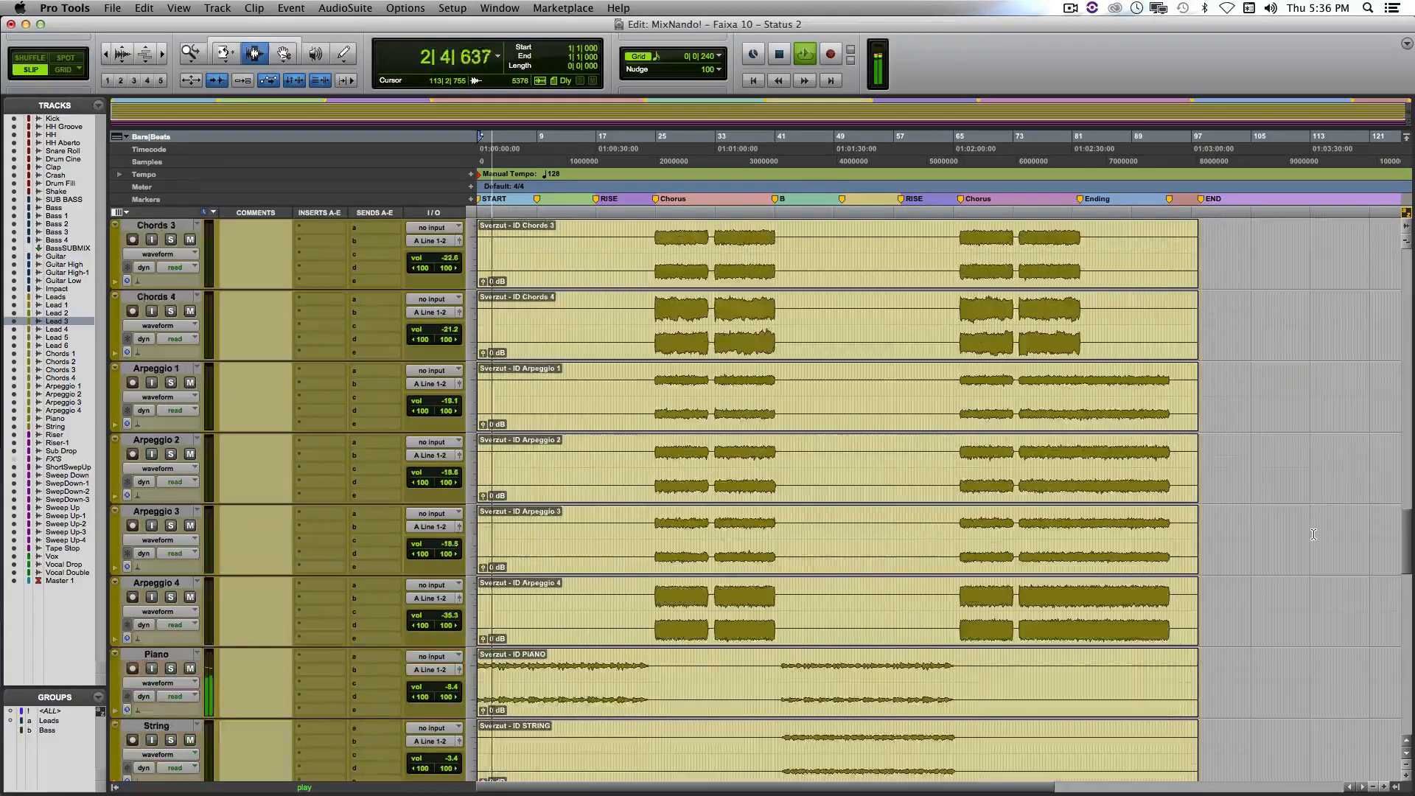
scroll(1313, 534, "up", 8)
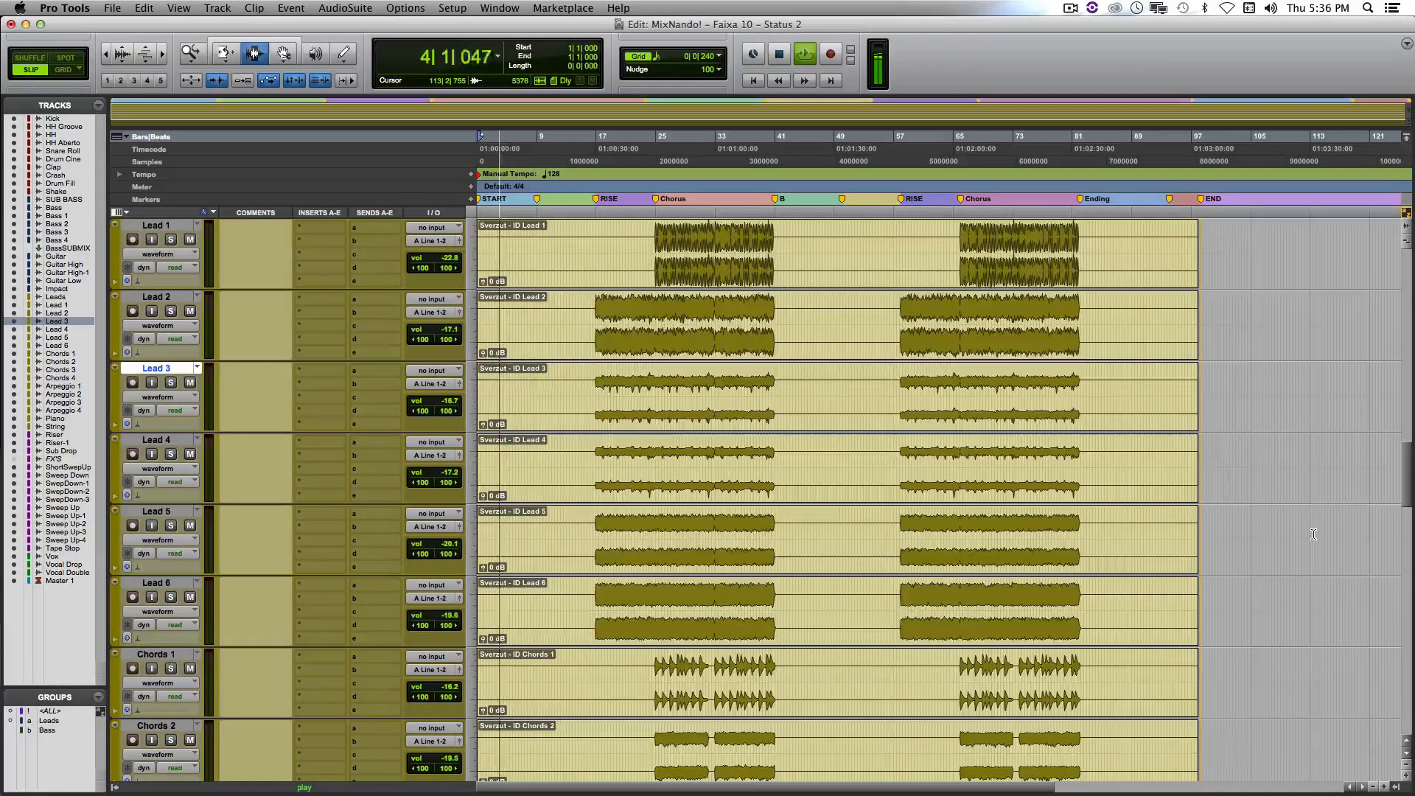
scroll(1313, 535, "up", 6)
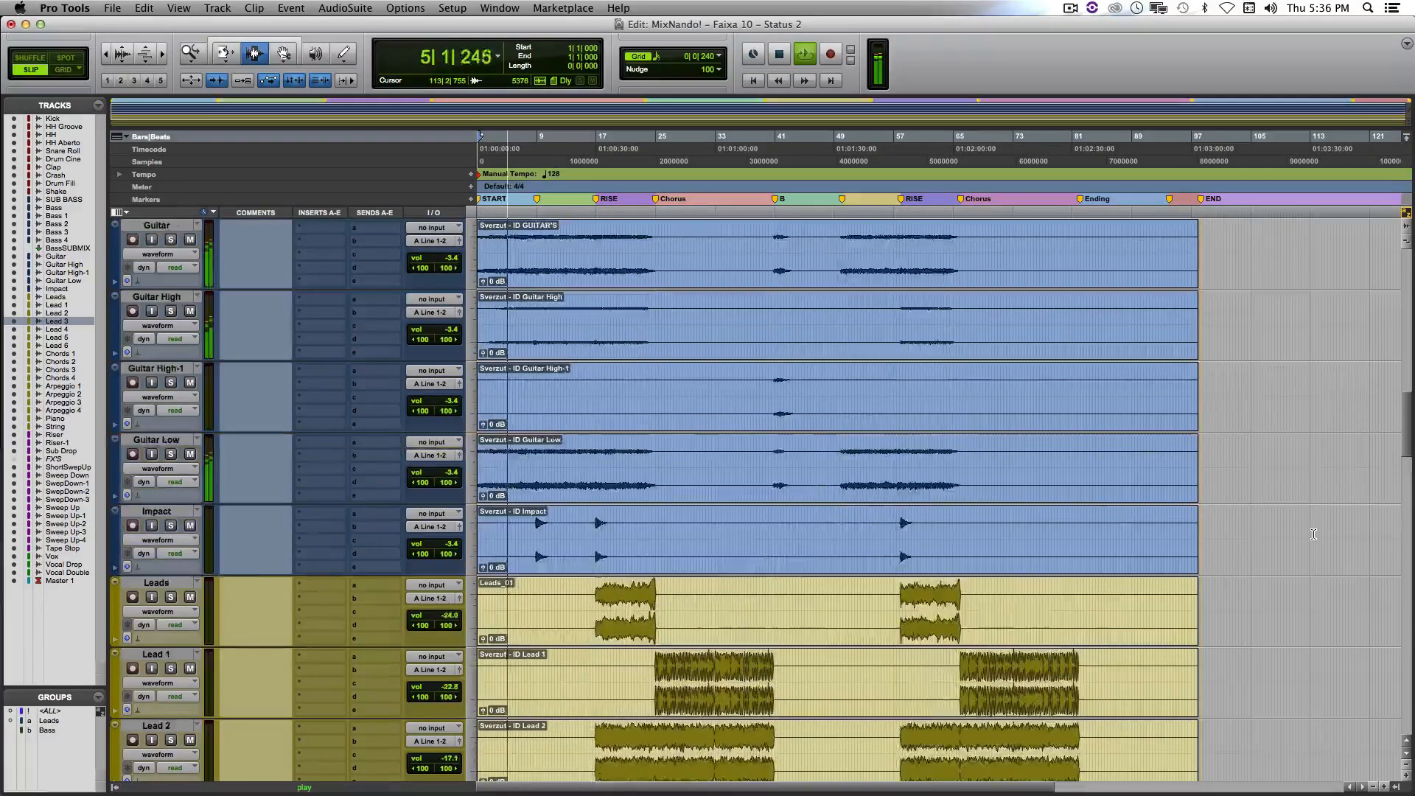
scroll(1313, 534, "up", 4)
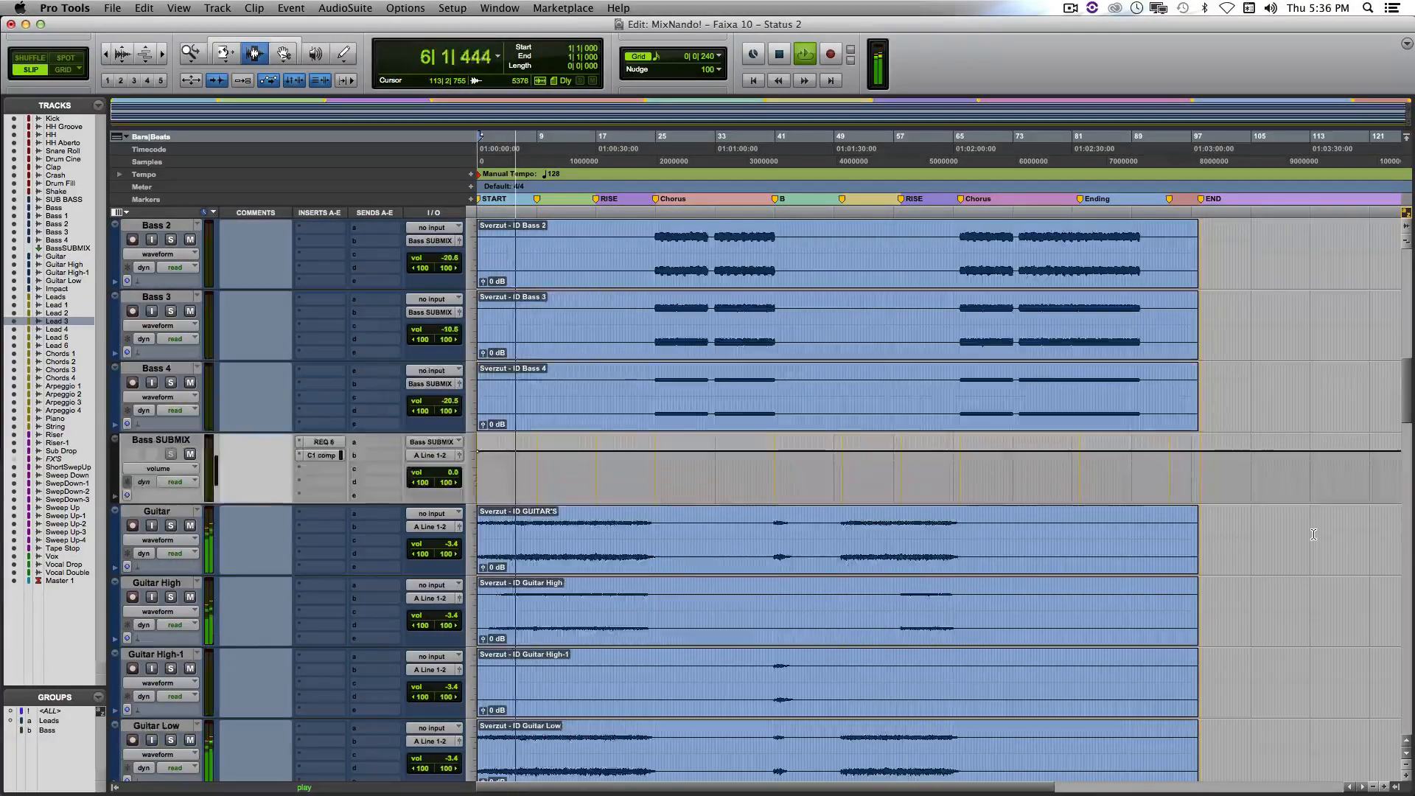
scroll(1313, 534, "up", 4)
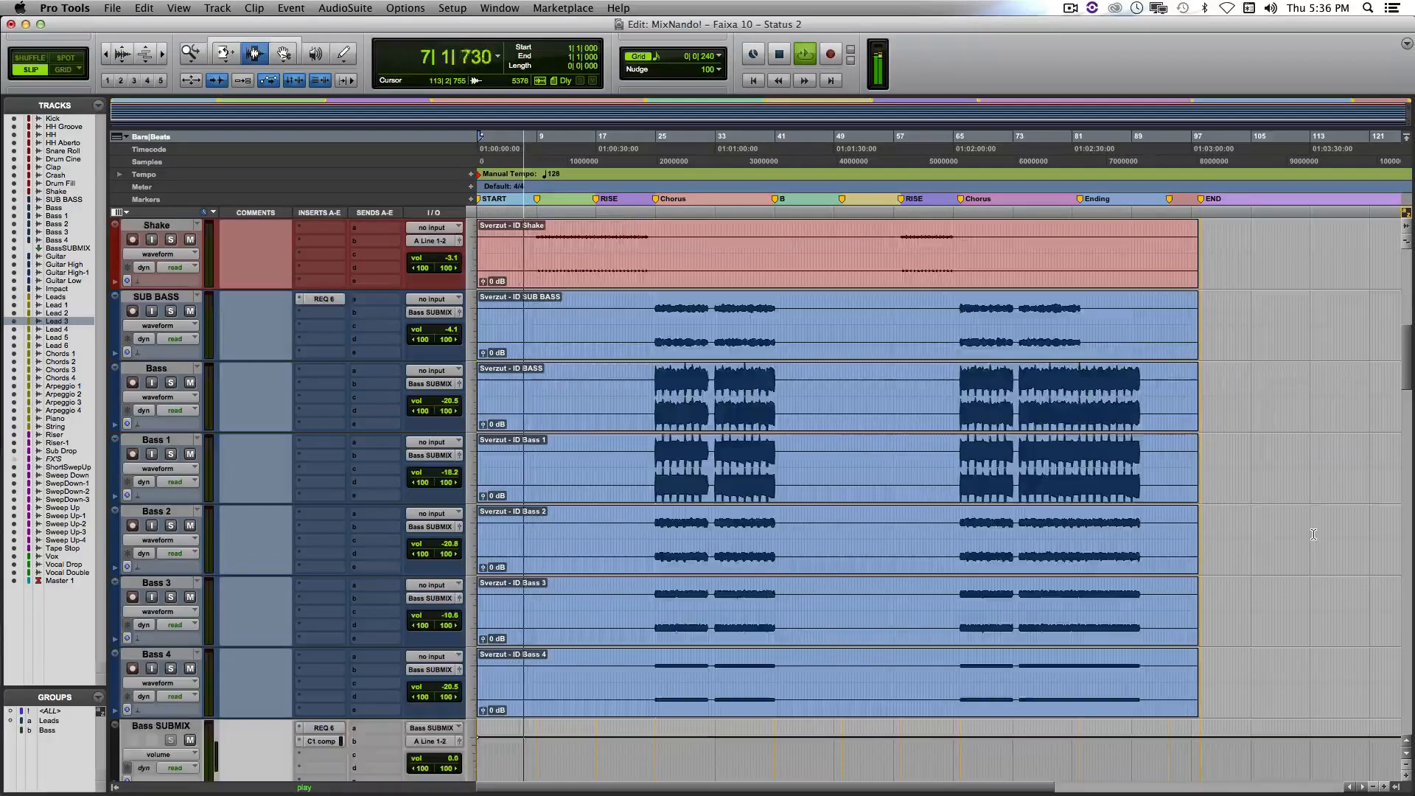
scroll(1313, 534, "up", 5)
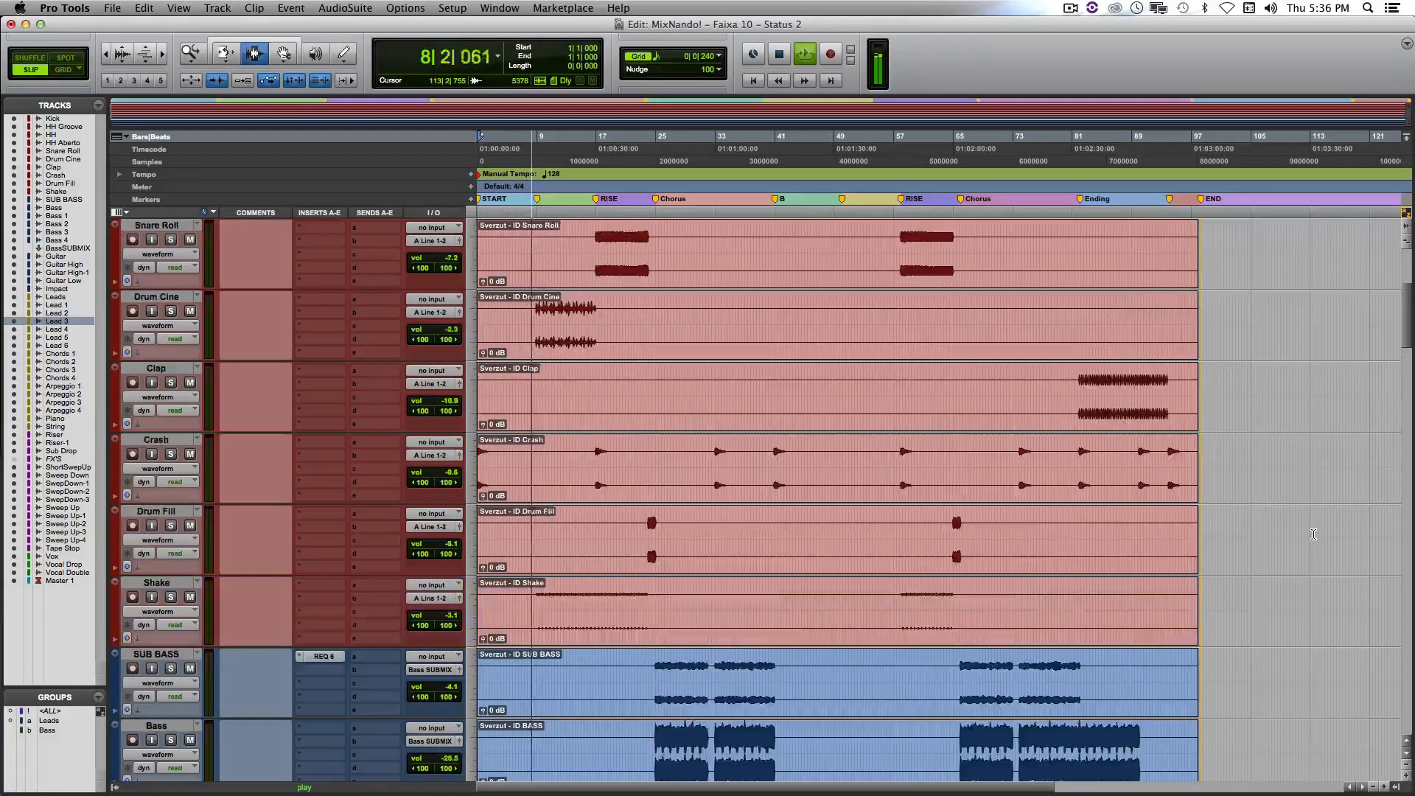
scroll(1313, 534, "up", 4)
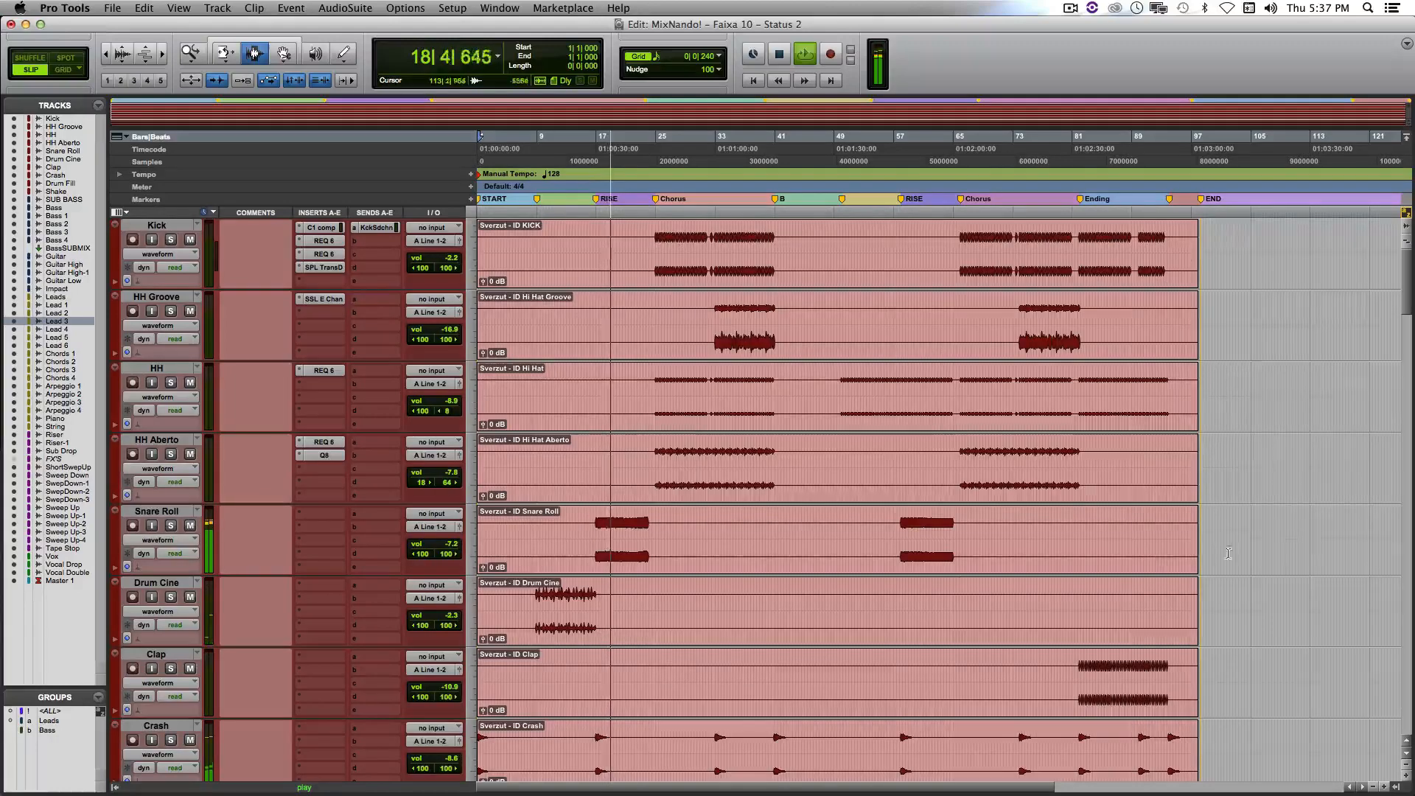
Step: Show the C1 compressor on Bass SUBMIX and move its window clear of the first chorus to watch its gain reduction
scroll(811, 604, "down", 10)
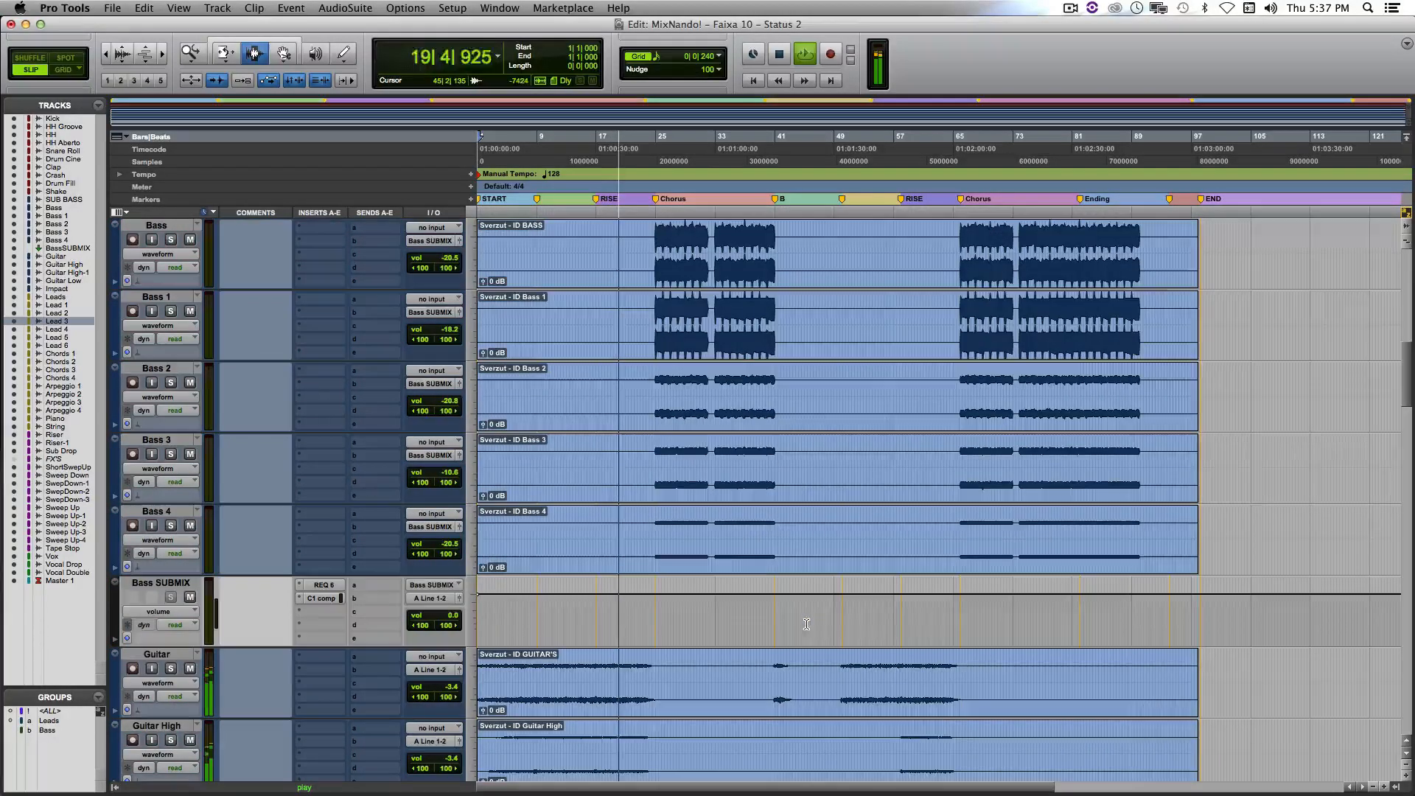
left_click(321, 597)
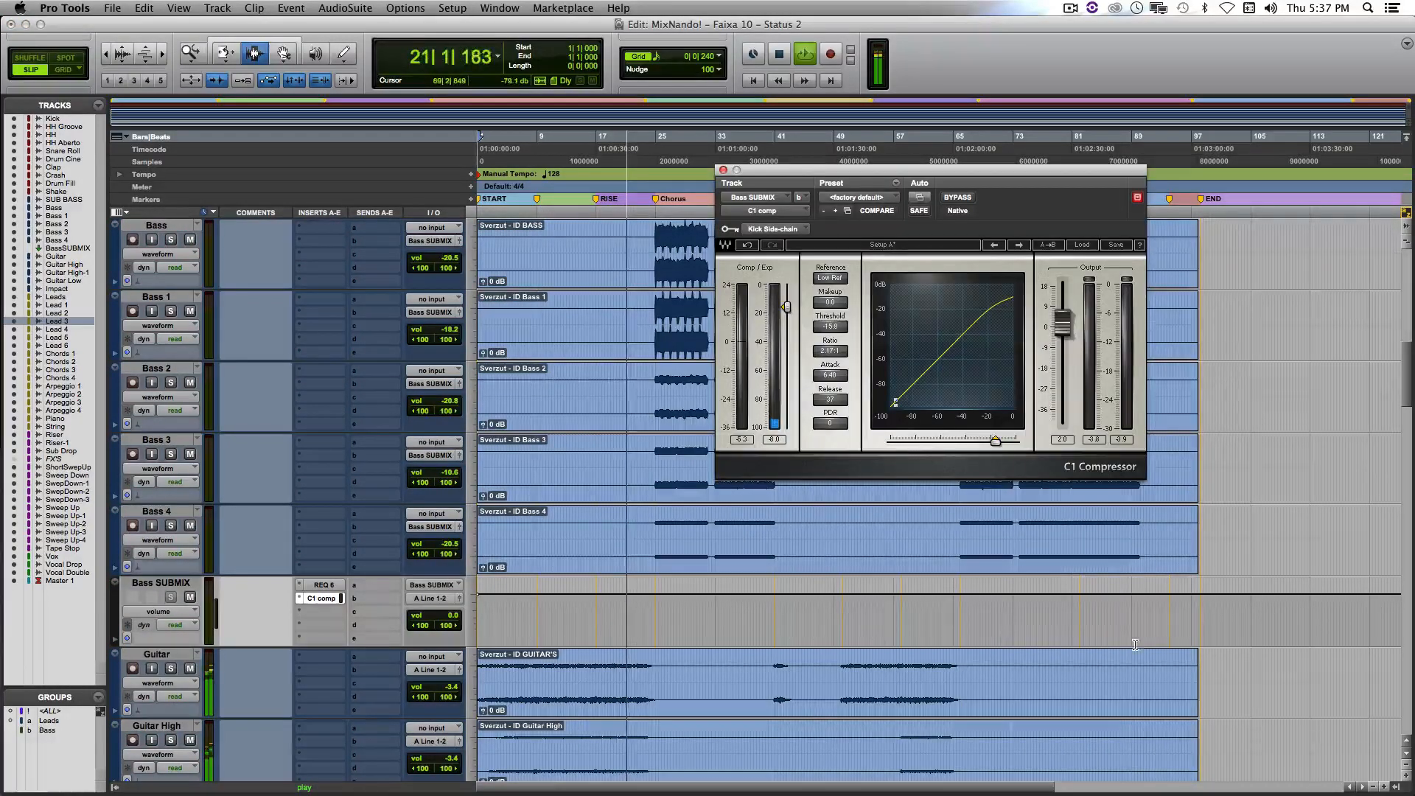
left_click_drag(903, 205, 1081, 202)
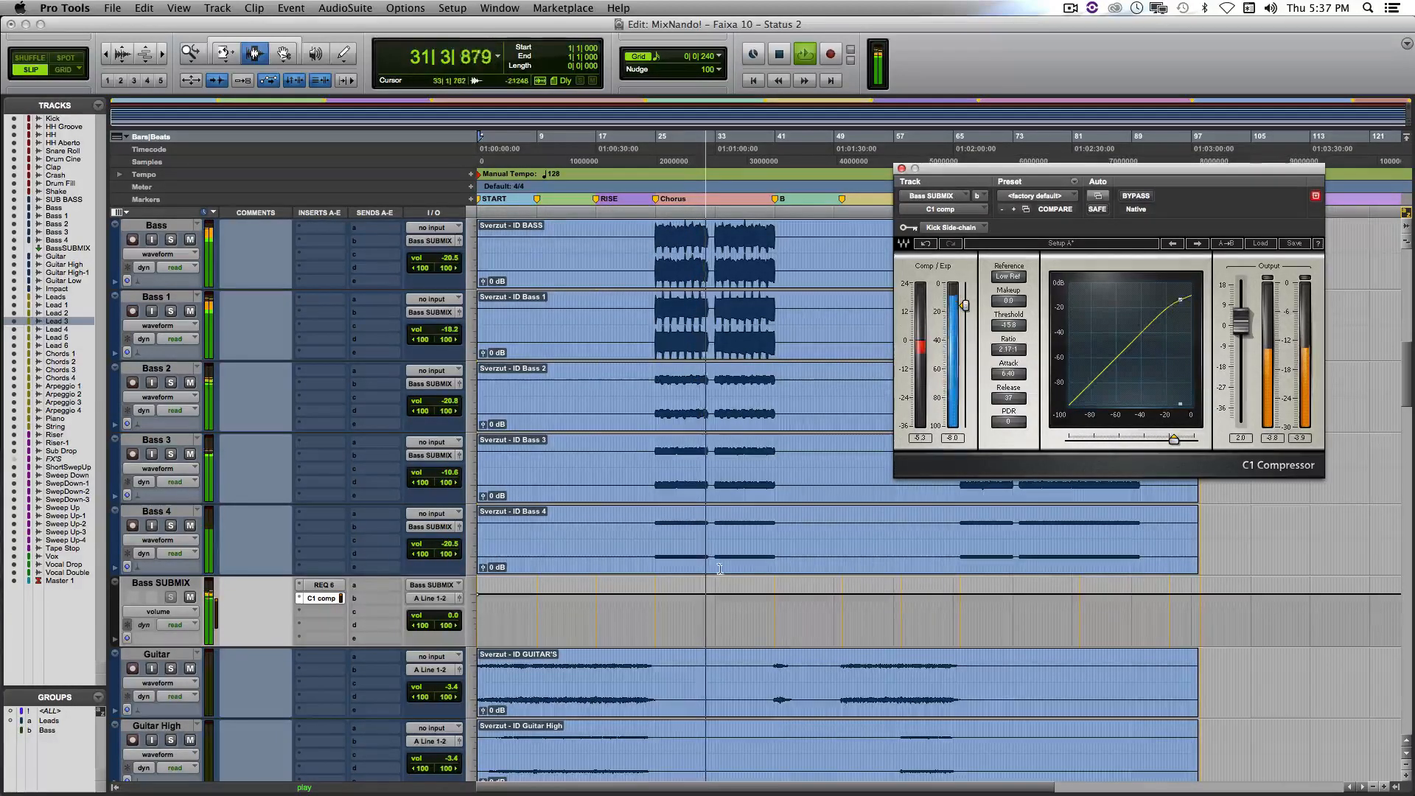
Step: Check the drum track levels during the first chorus and show the SSL E Channel Strip on HH Groove
scroll(736, 589, "up", 10)
scroll(722, 565, "up", 1)
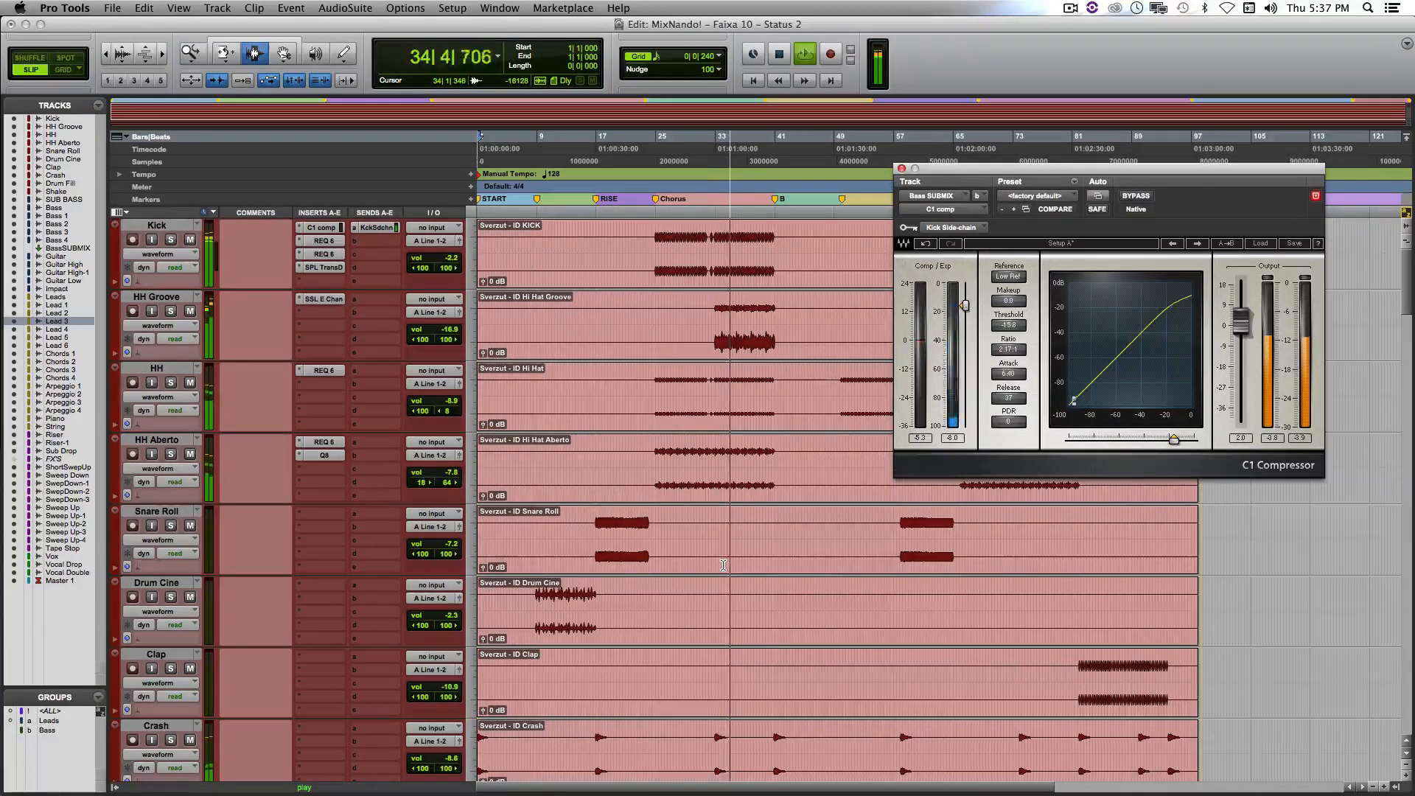
scroll(723, 565, "down", 6)
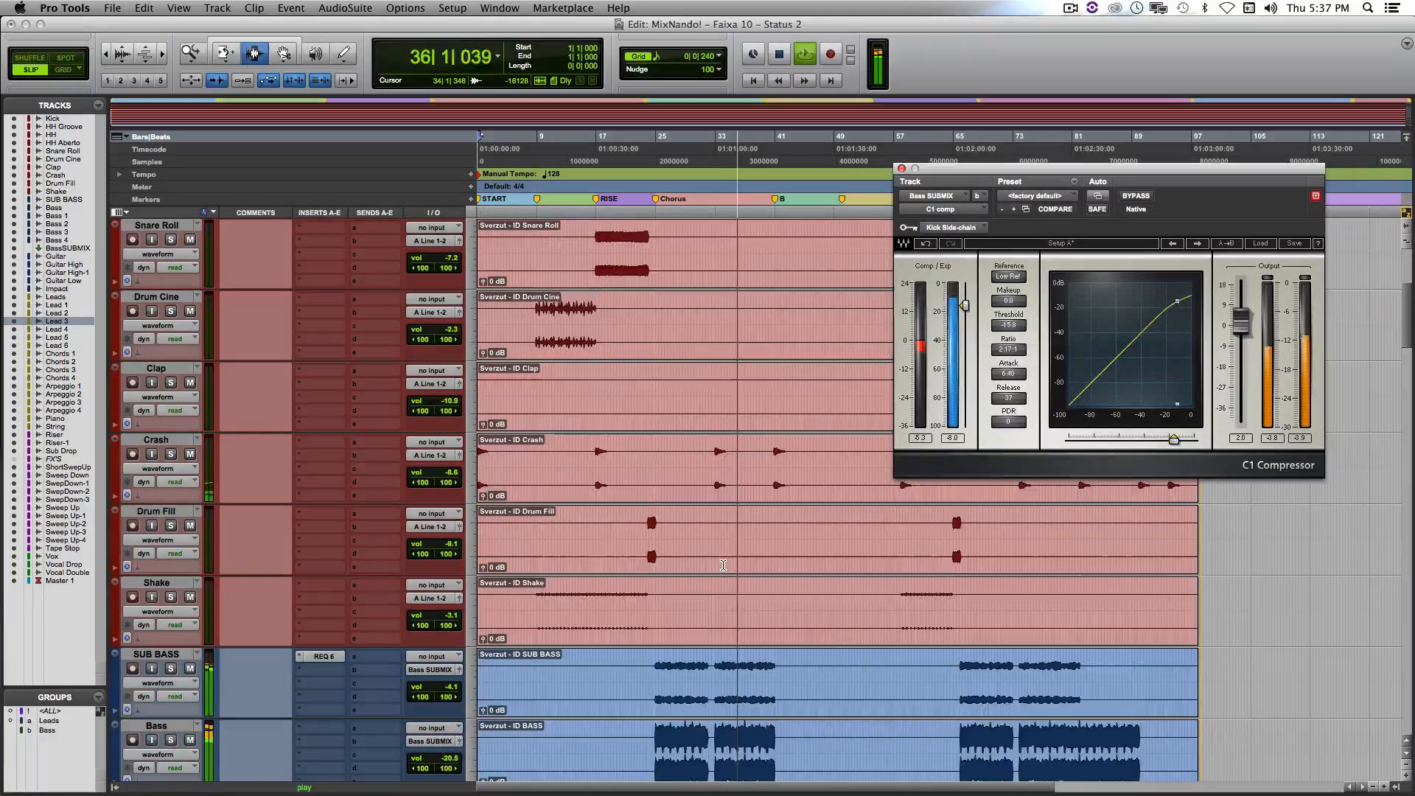
scroll(723, 565, "up", 10)
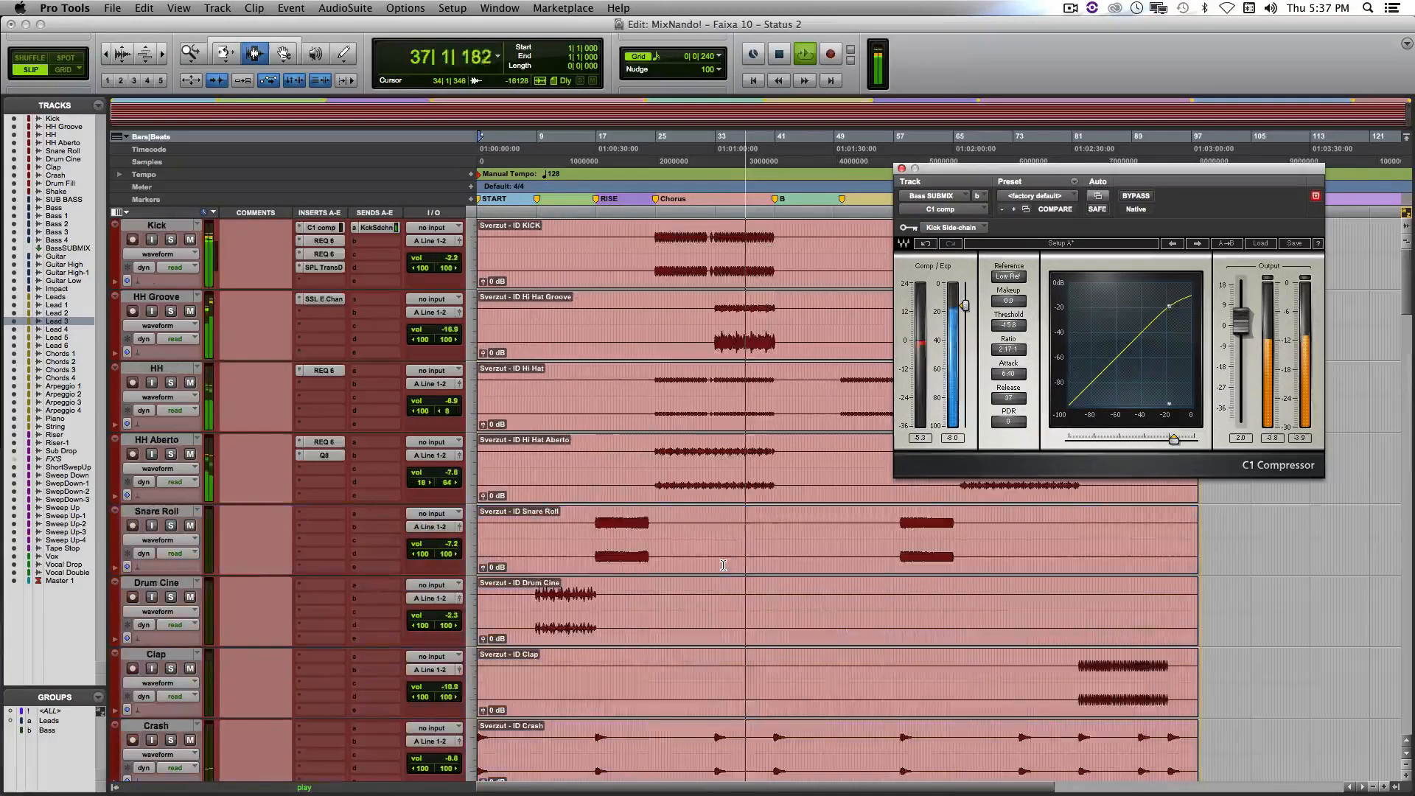
left_click(327, 299)
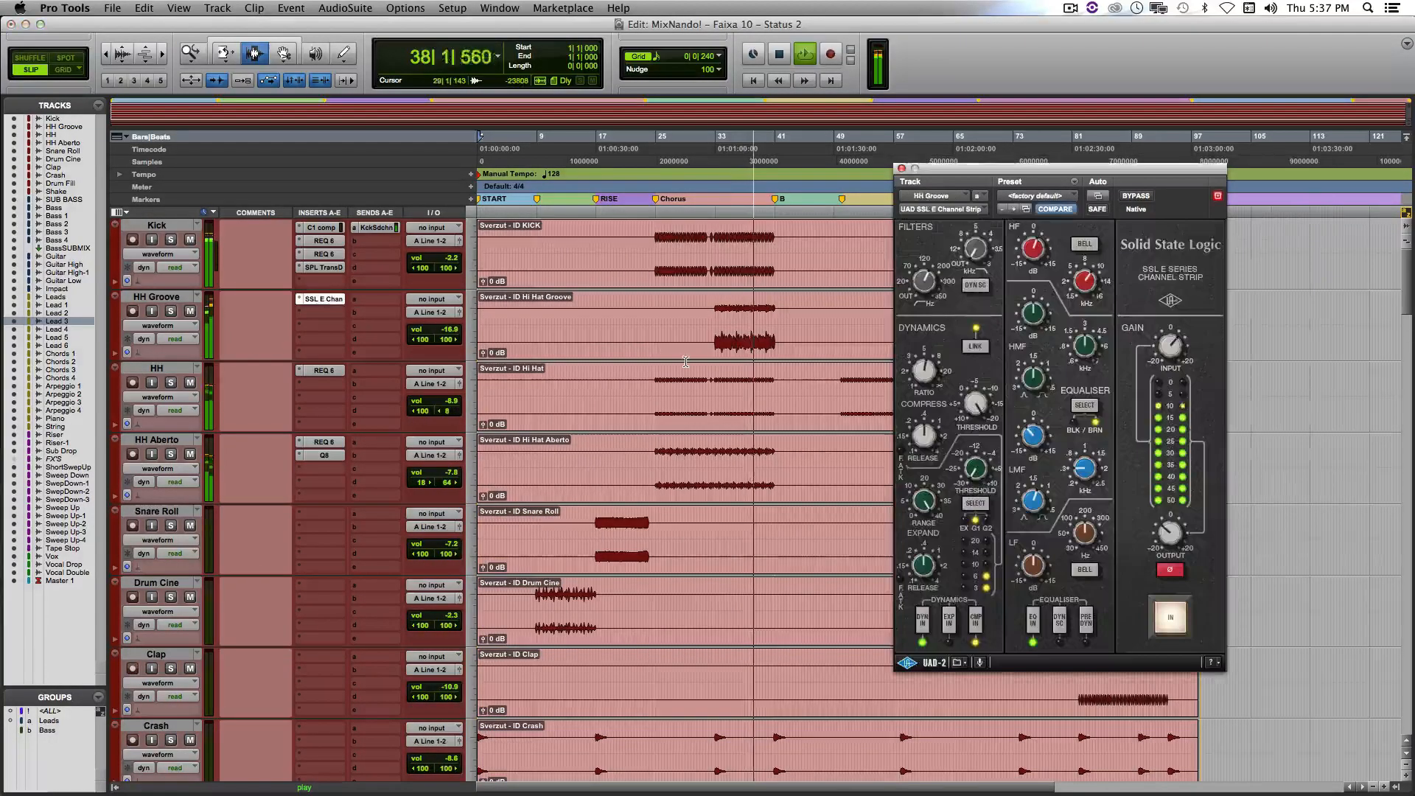
Step: Look through the bass, guitar, lead and chord tracks during playback and close the HH Groove channel strip
scroll(806, 376, "down", 18)
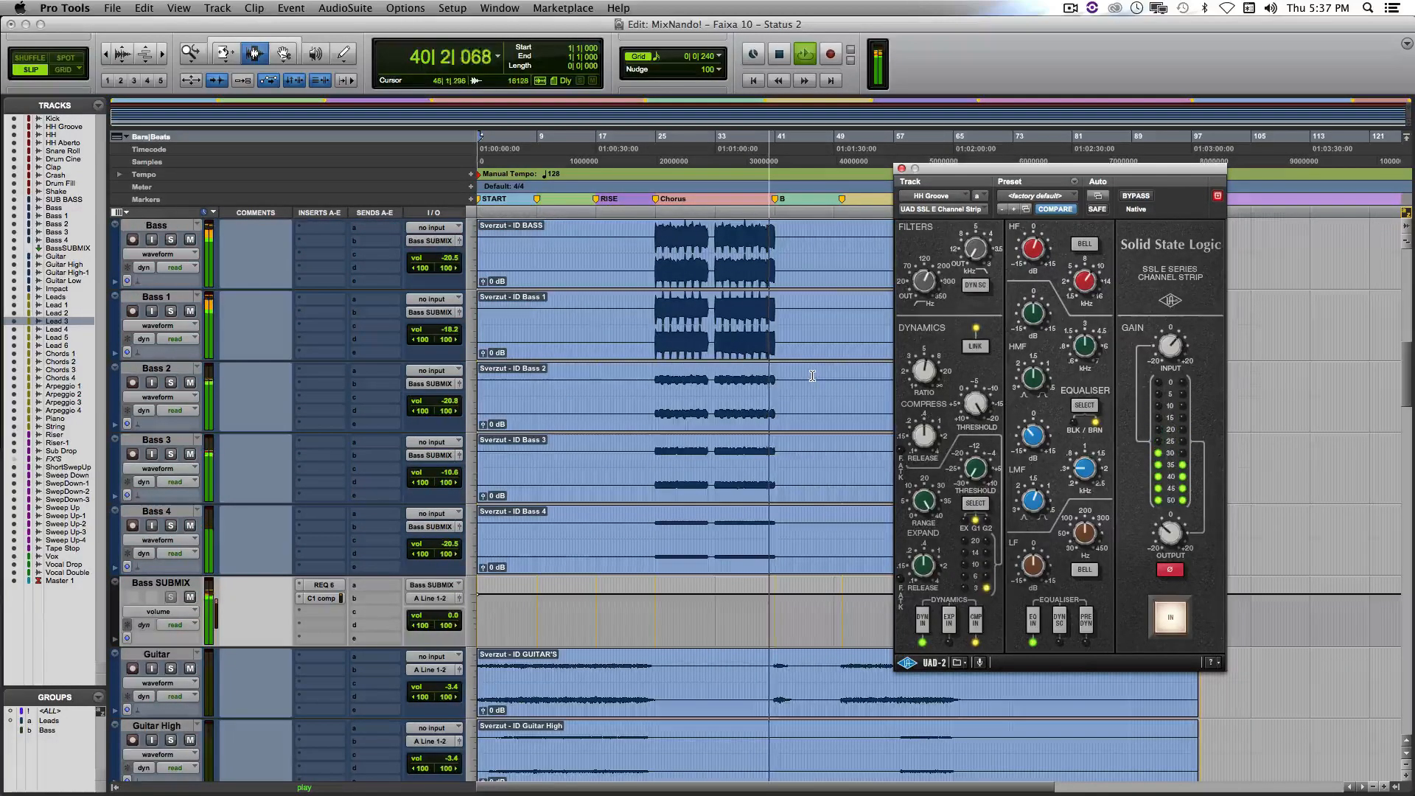
scroll(812, 376, "down", 8)
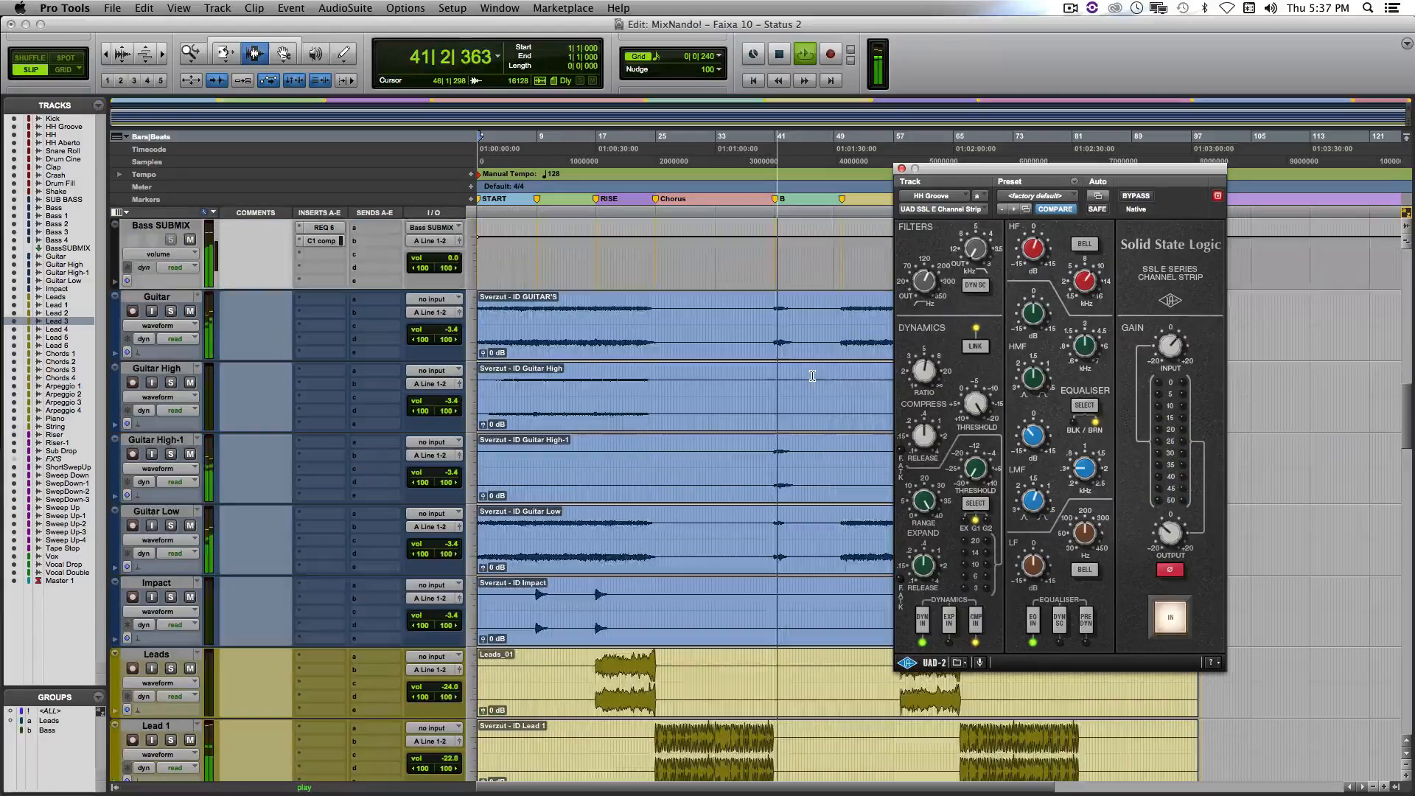
scroll(812, 376, "down", 5)
scroll(812, 376, "down", 10)
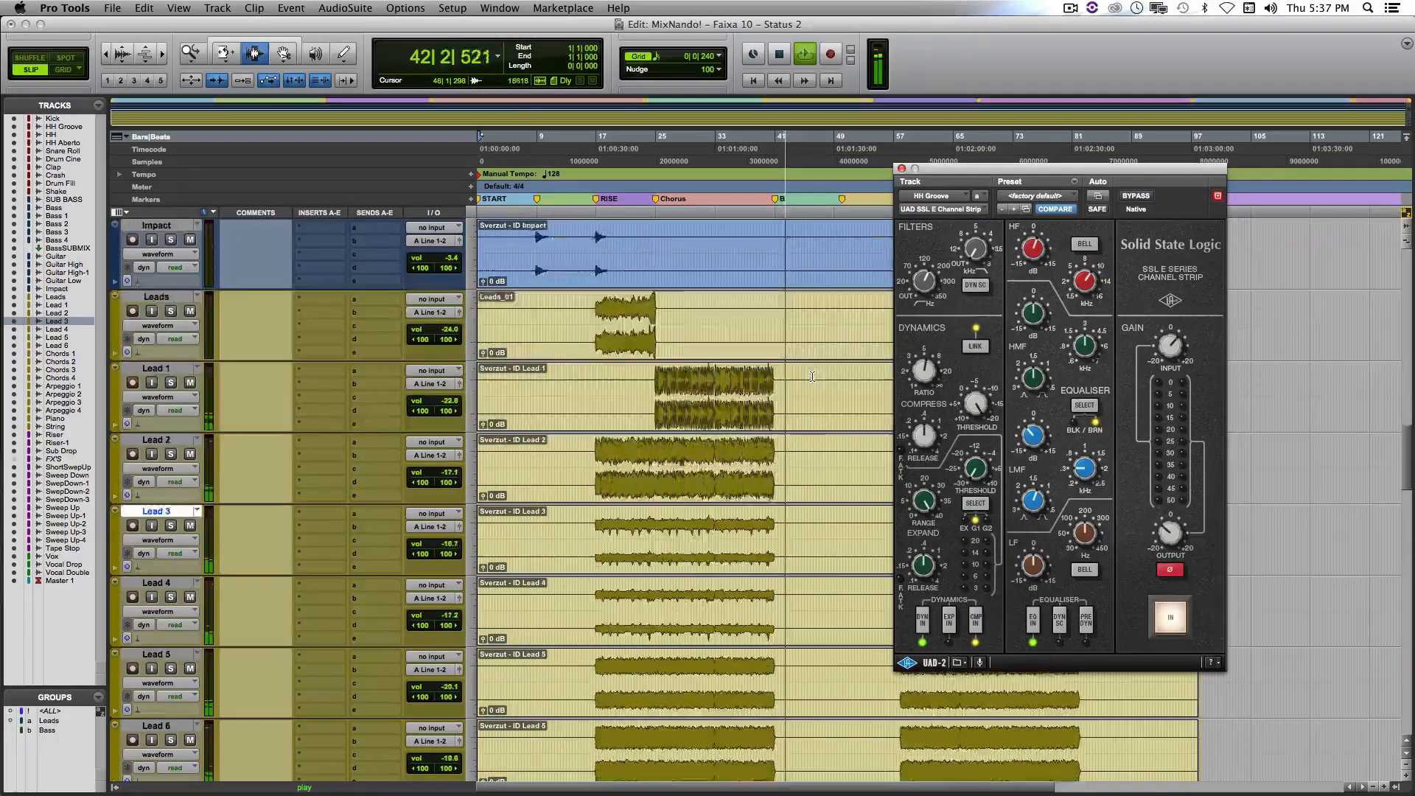
scroll(815, 381, "down", 6)
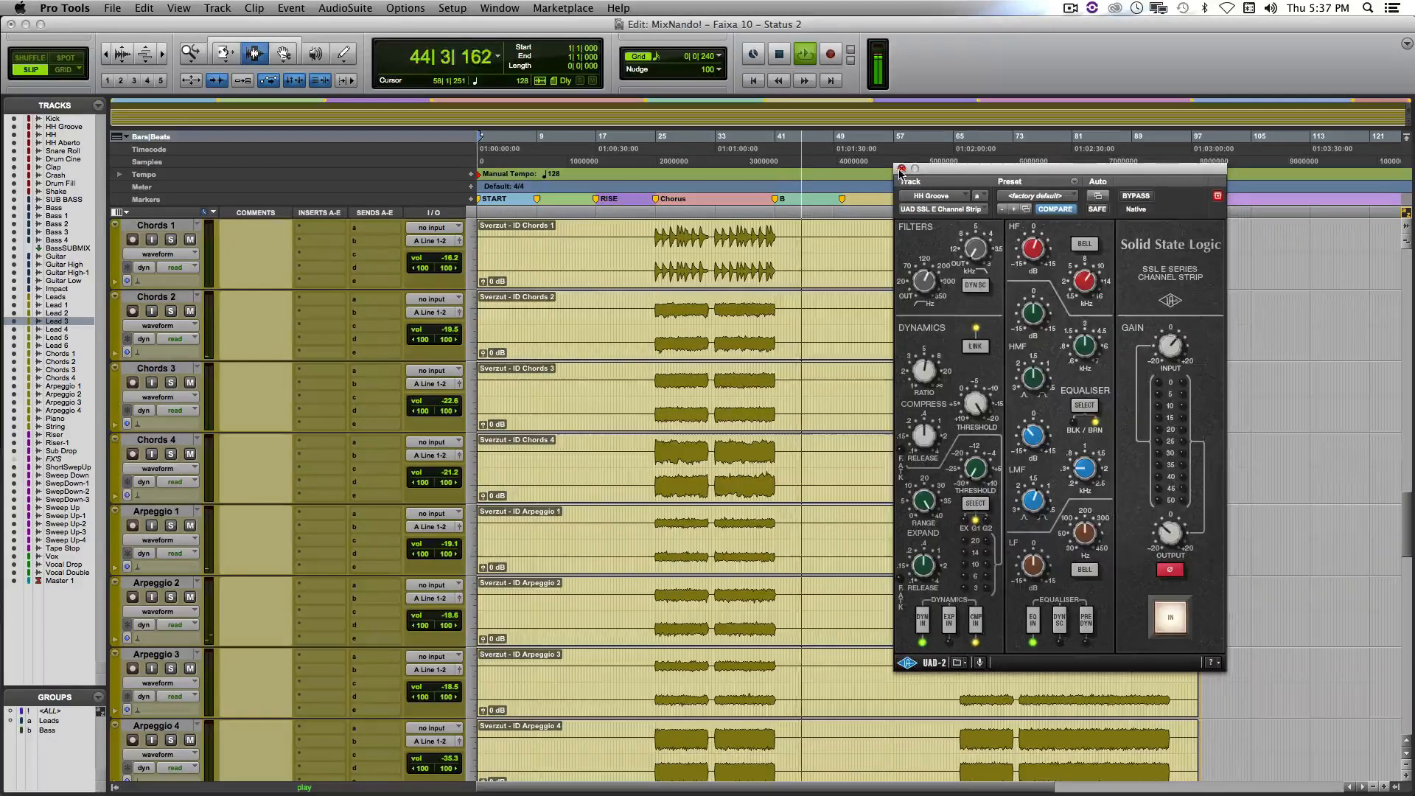
left_click(900, 169)
Step: Follow the playing mix through the arpeggio, piano, effects and vocal tracks down to Master 1
scroll(878, 338, "down", 7)
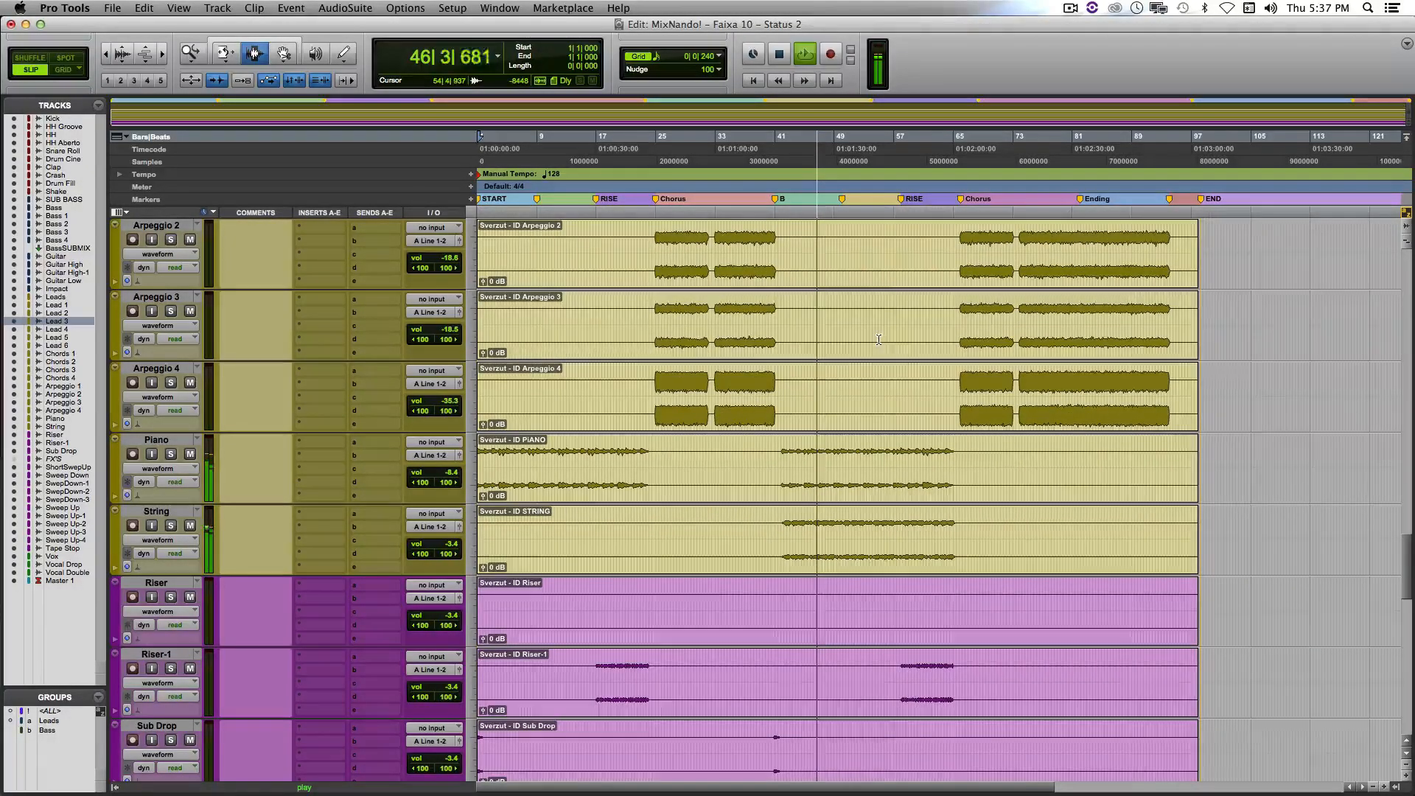
scroll(881, 342, "down", 5)
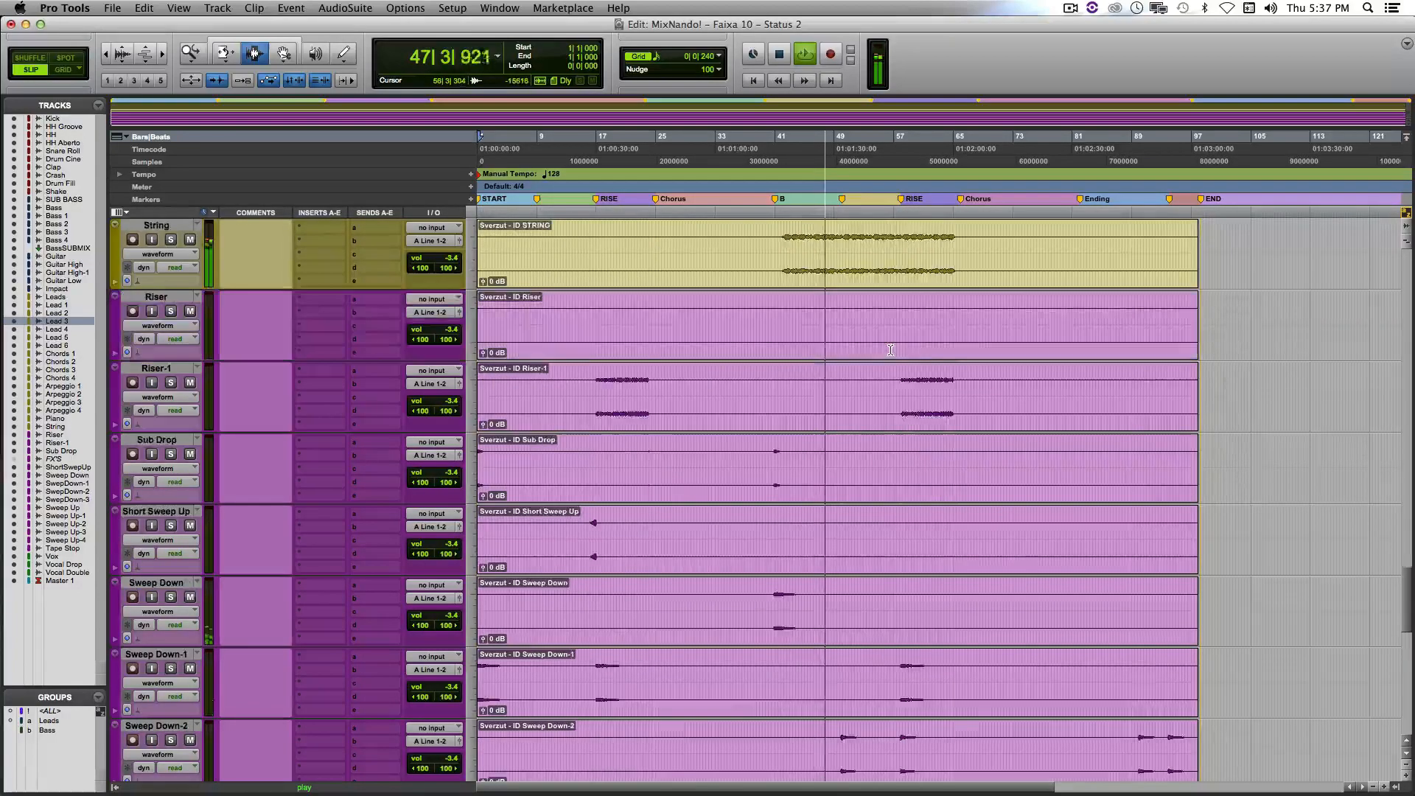
scroll(890, 350, "down", 8)
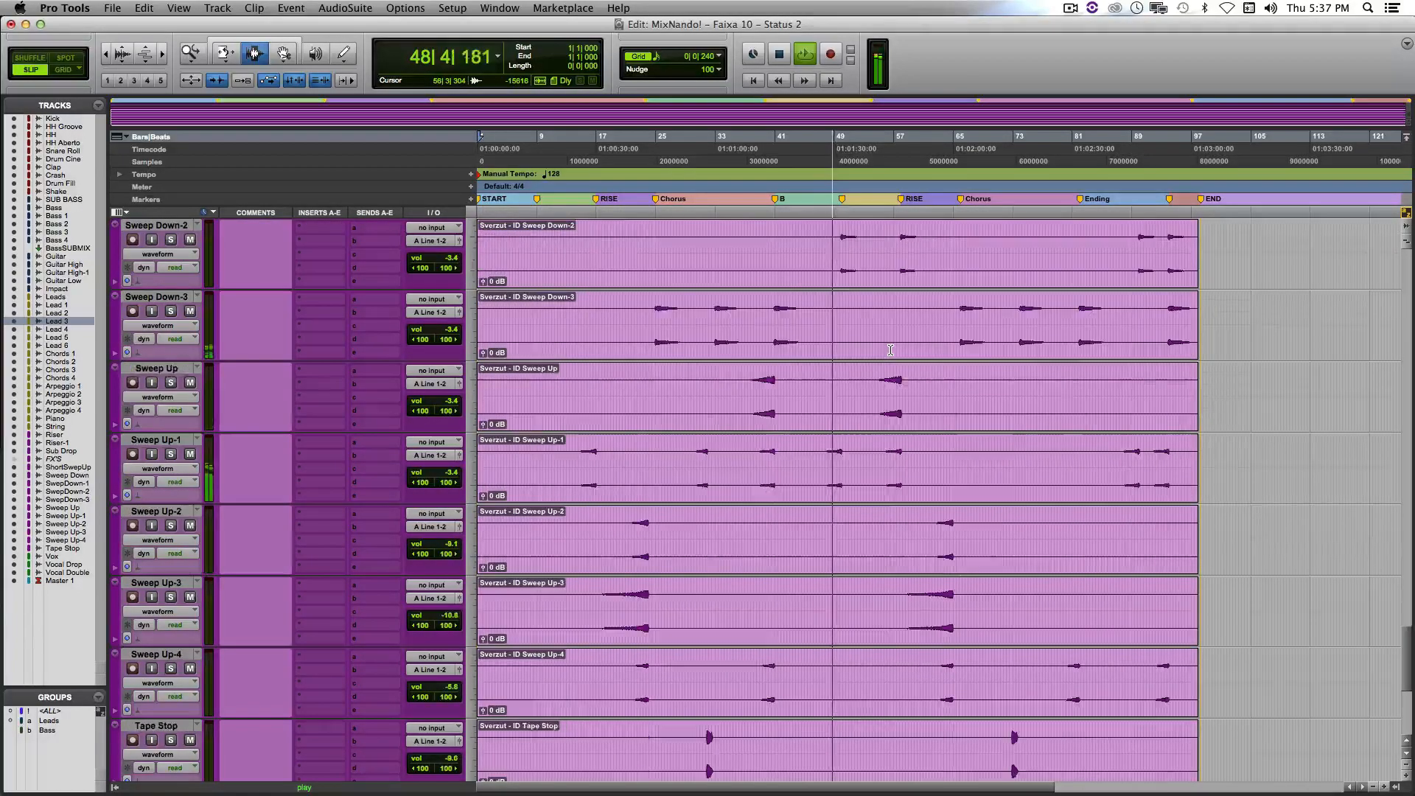
scroll(890, 350, "down", 1)
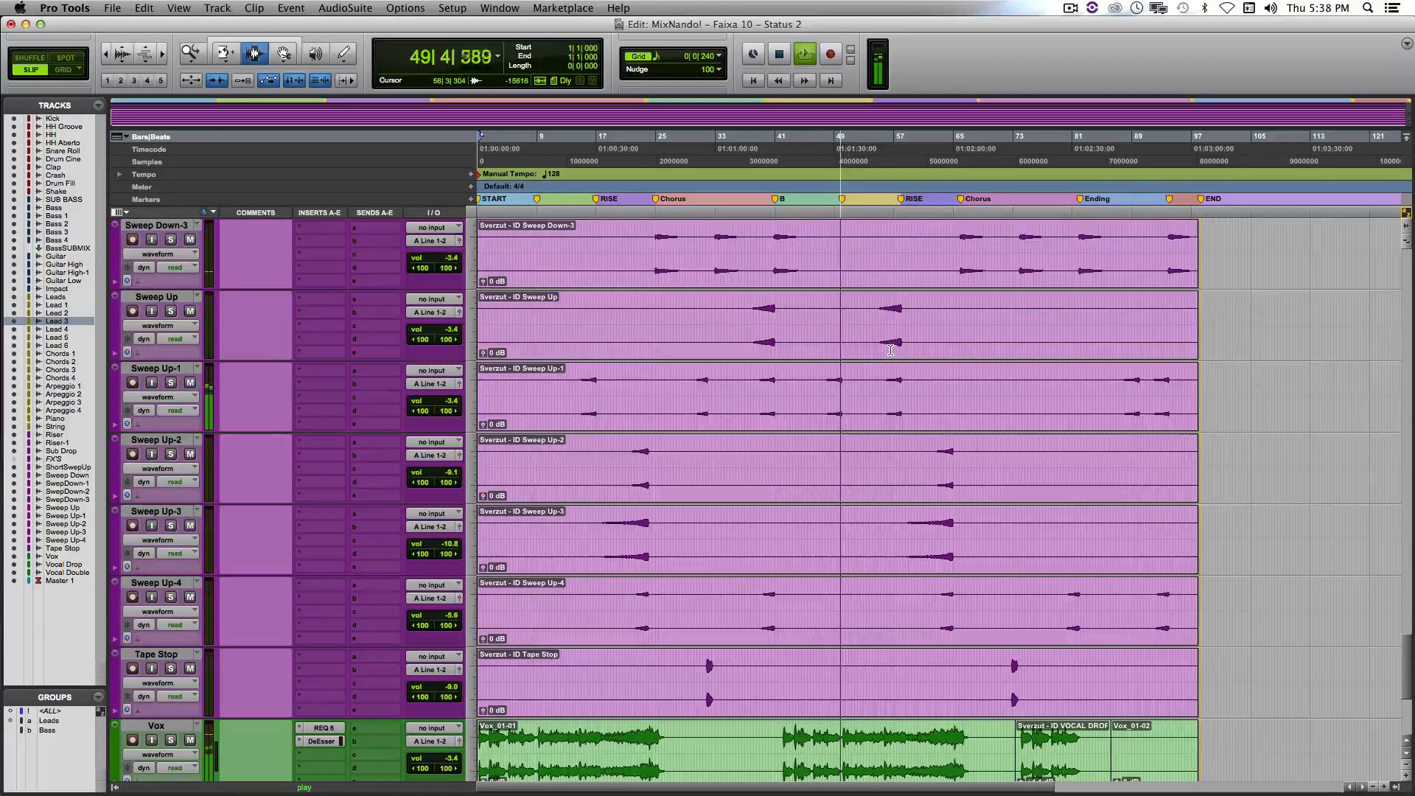
scroll(890, 350, "down", 3)
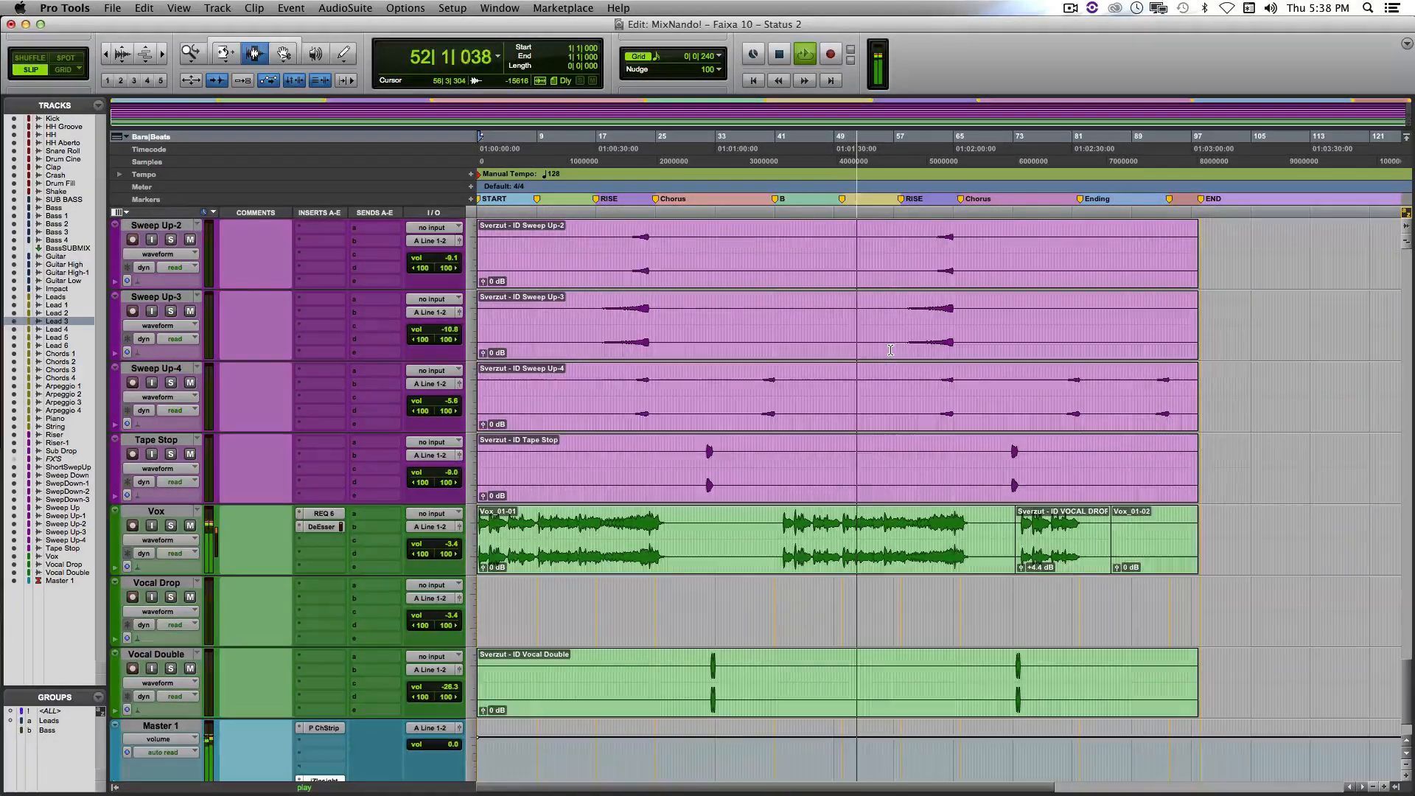
Step: Look back through the tracks up to the drums and reopen the C1 compressor on Bass SUBMIX
scroll(890, 350, "up", 17)
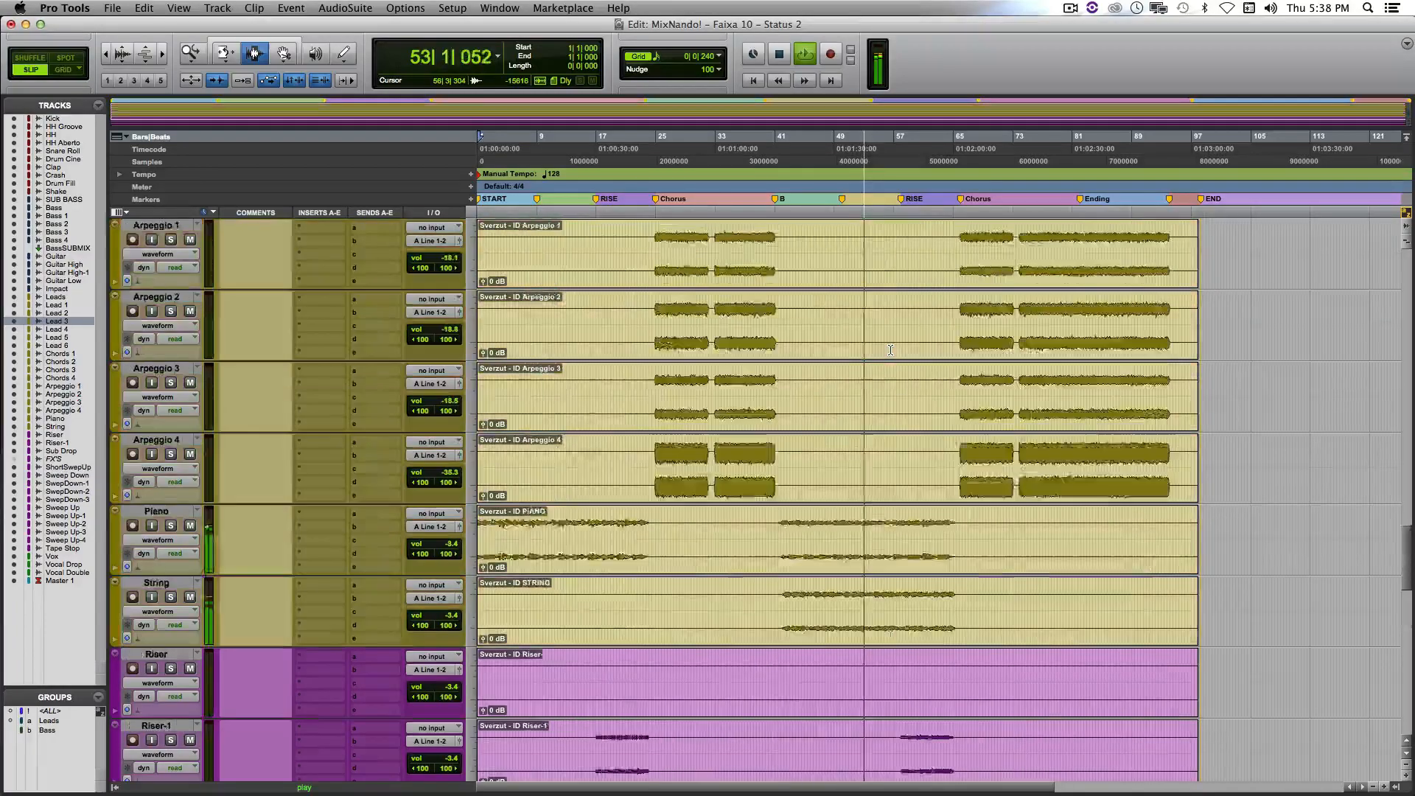
scroll(890, 350, "up", 15)
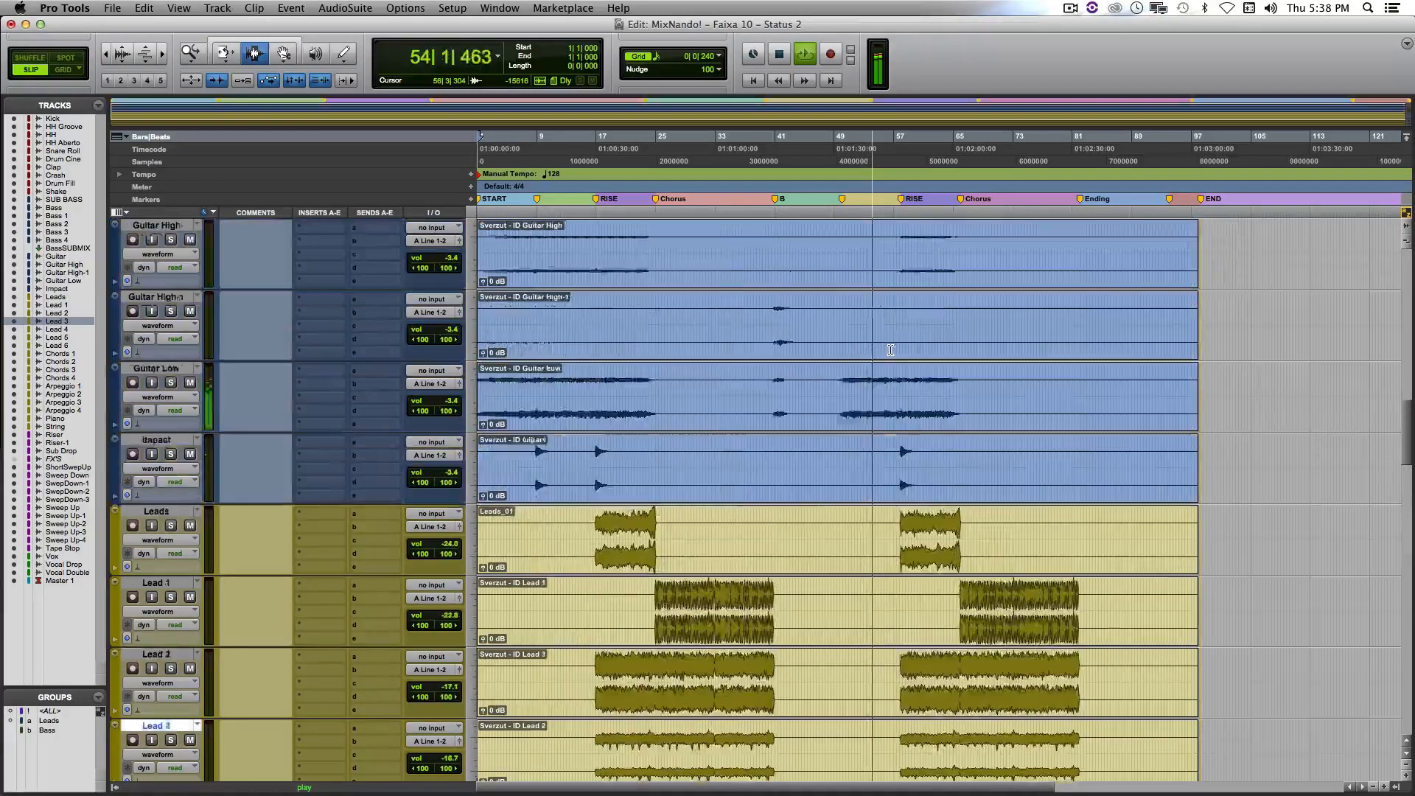
scroll(890, 350, "up", 13)
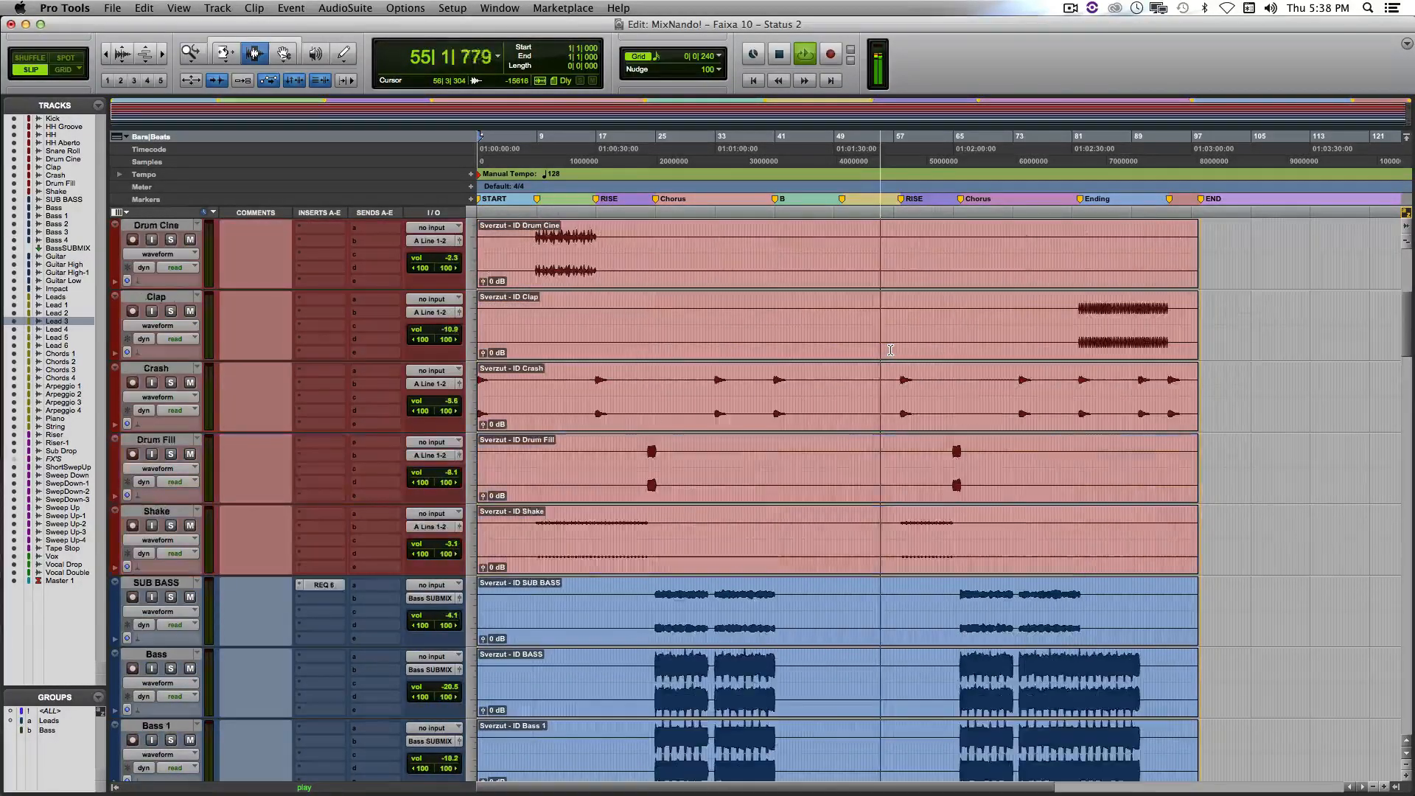
scroll(890, 350, "up", 5)
scroll(904, 364, "down", 10)
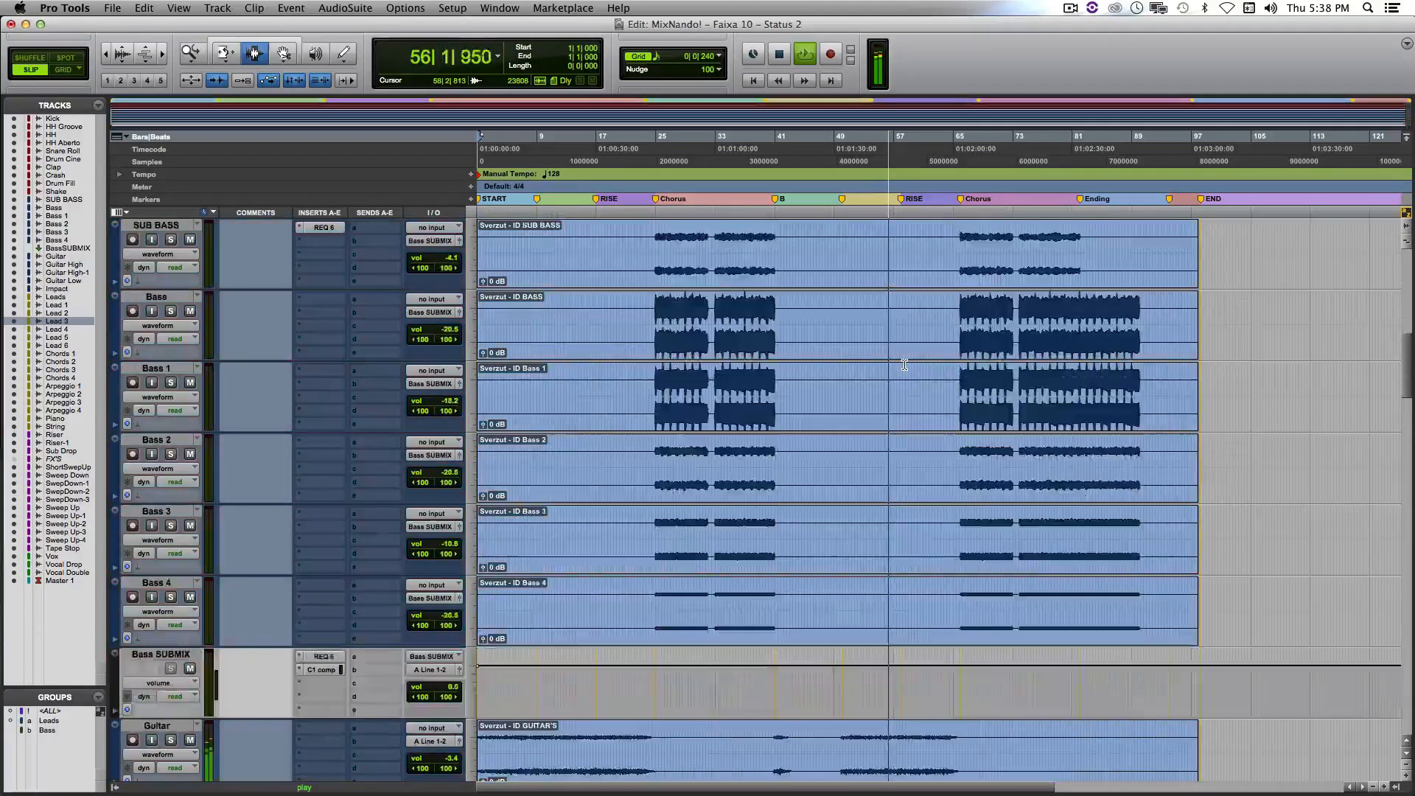
scroll(904, 364, "down", 2)
left_click(331, 599)
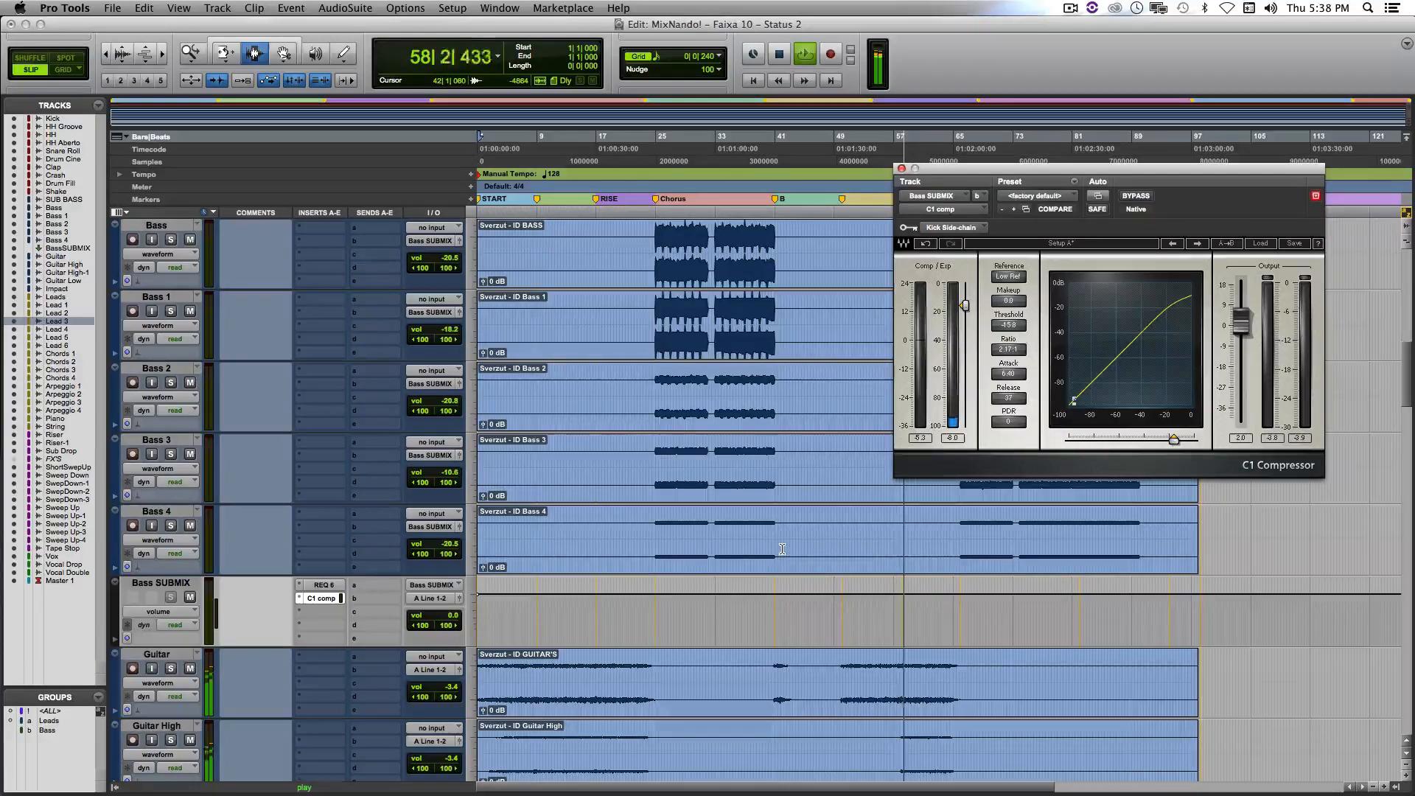
Step: Examine the bass compression and the drum tracks through the Ending section, and close the C1 compressor
scroll(810, 574, "right", 6)
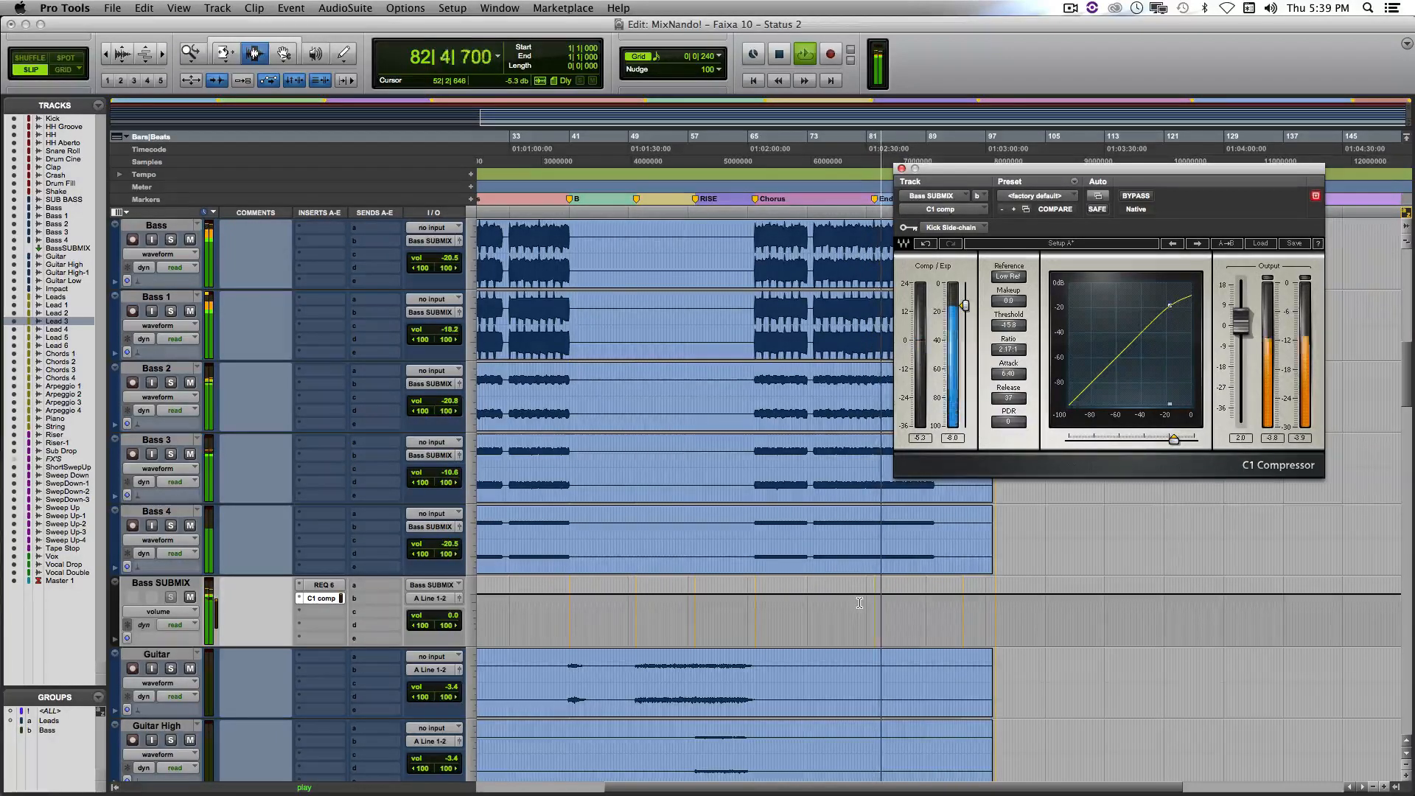
scroll(859, 603, "up", 10)
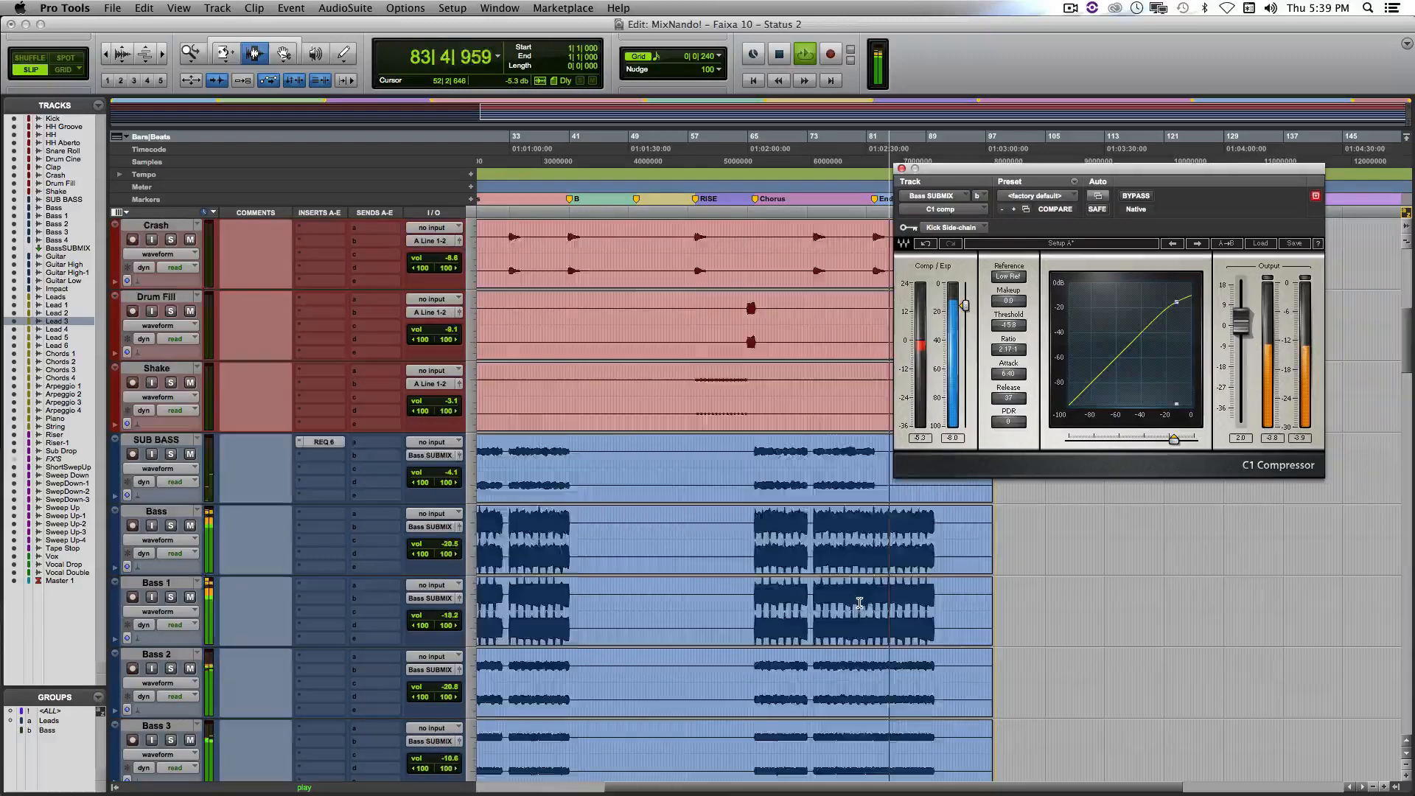
scroll(859, 603, "down", 8)
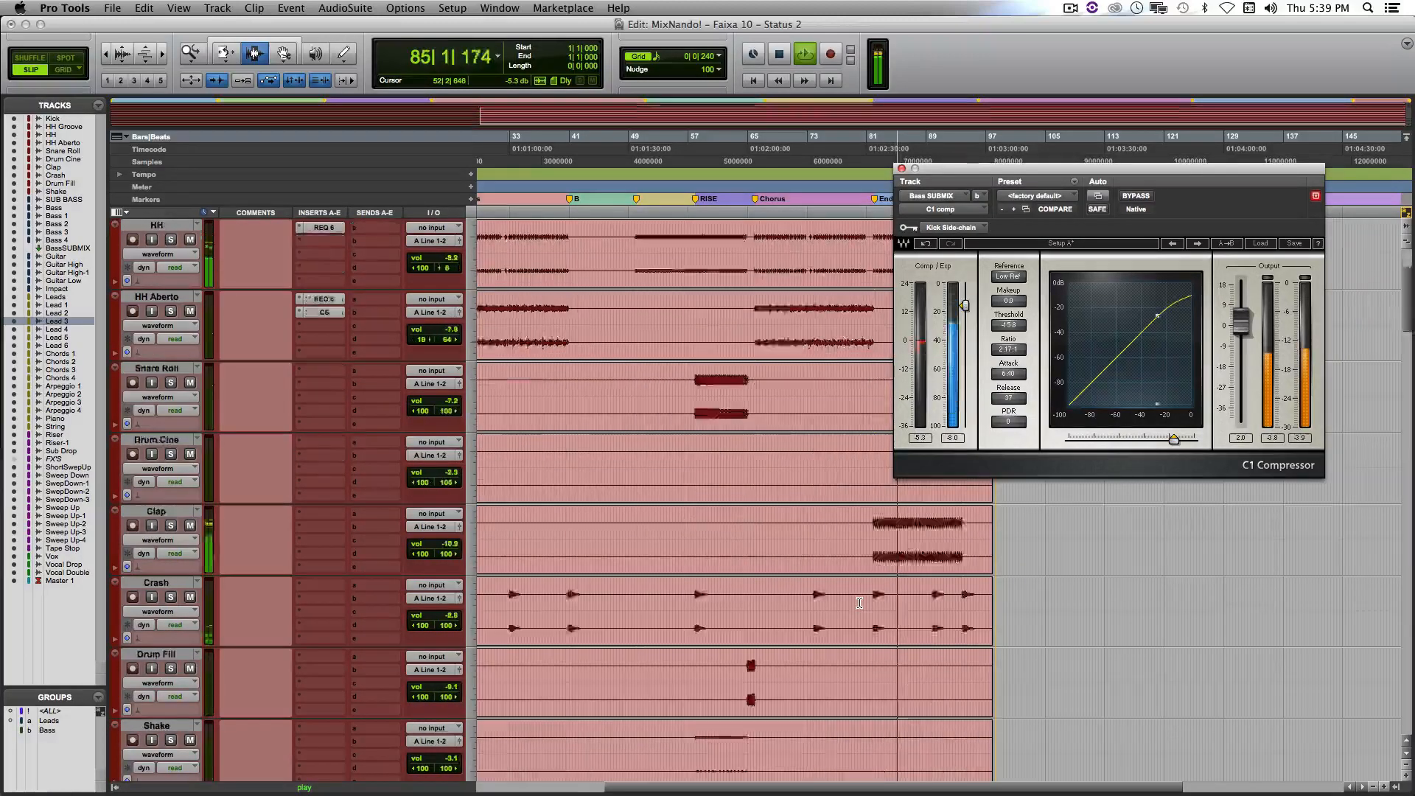
scroll(860, 603, "up", 3)
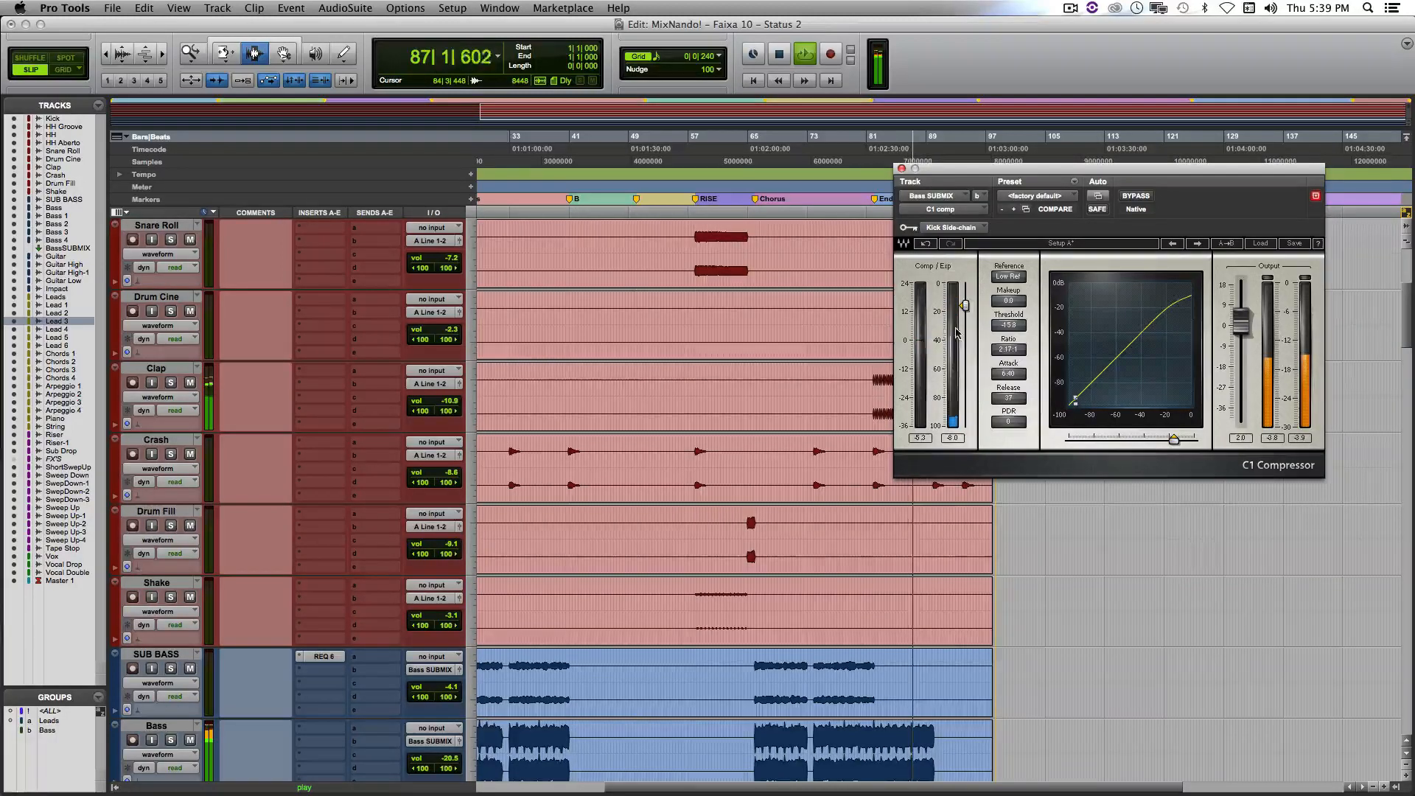
left_click(901, 169)
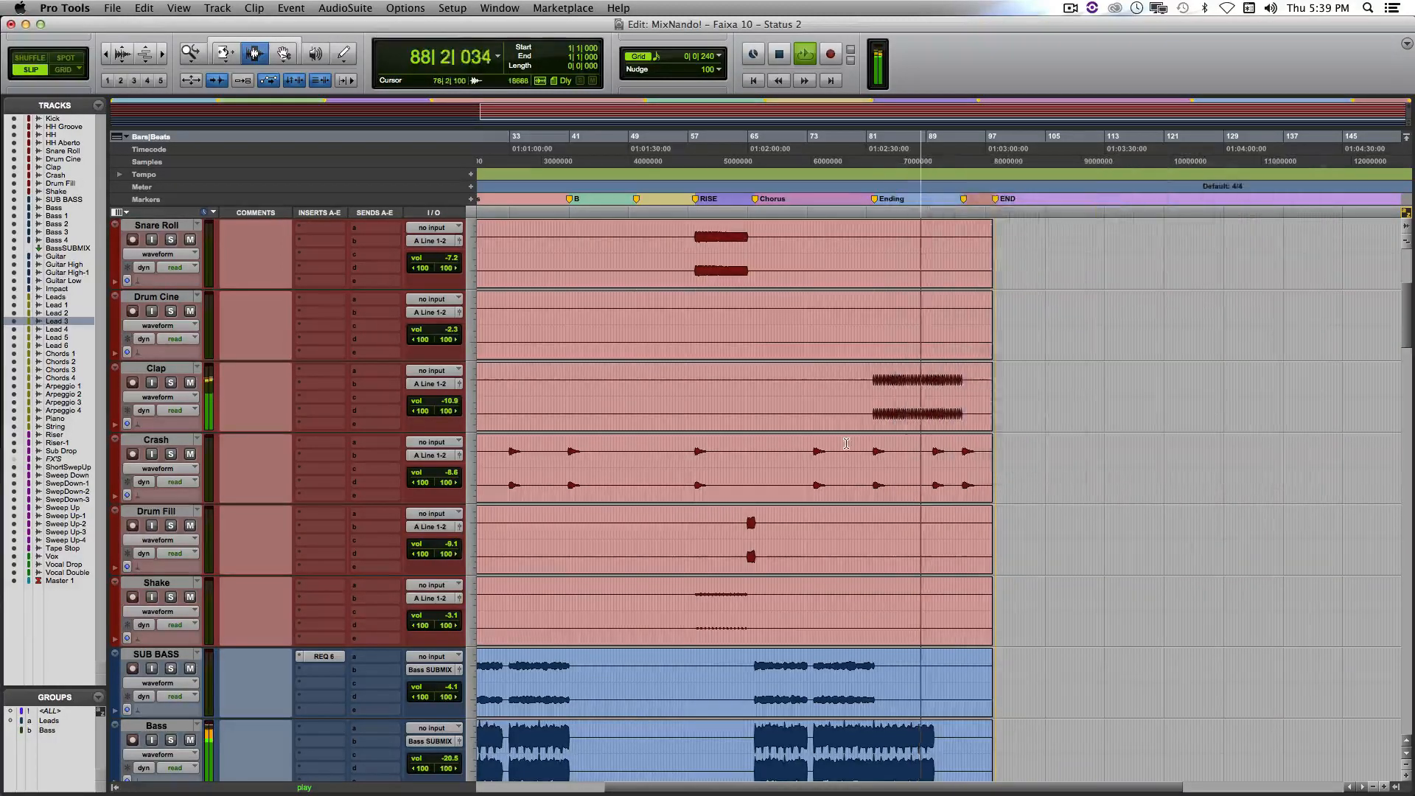
scroll(845, 444, "left", 5)
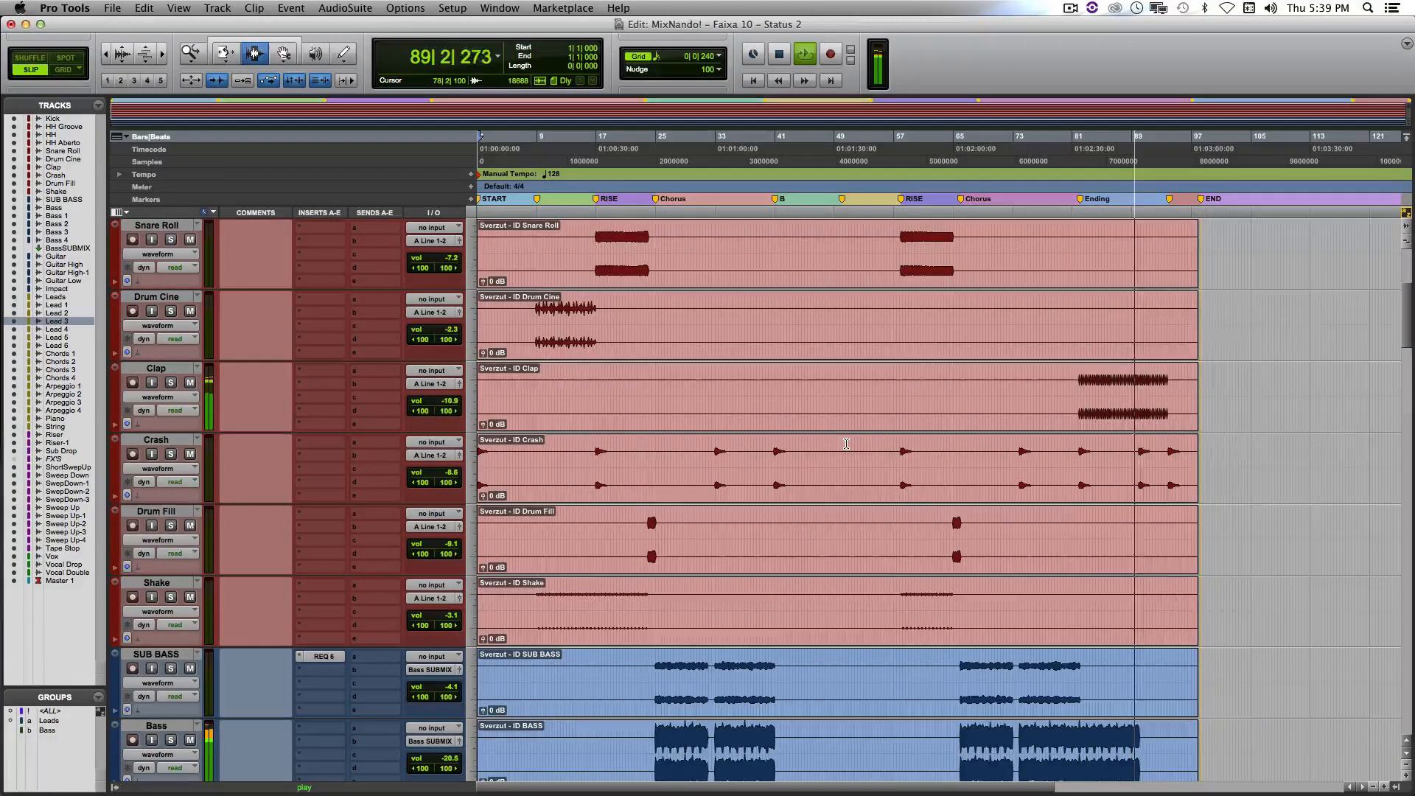